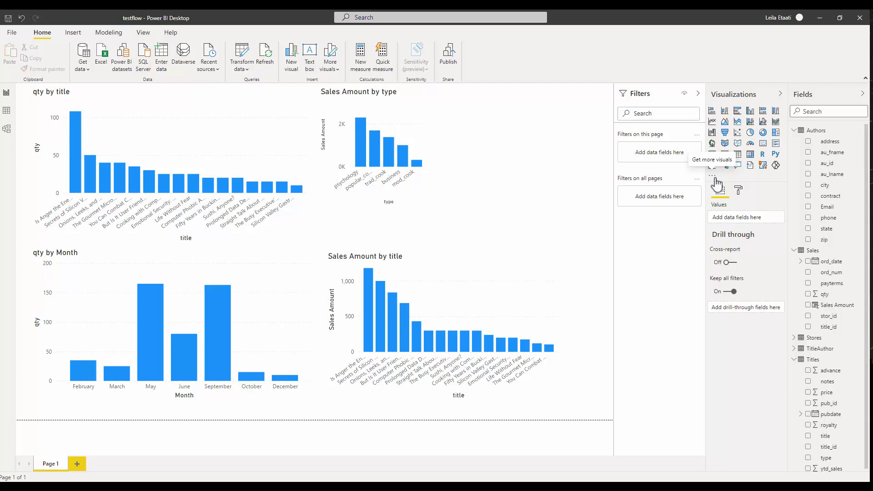
Step: Open the AppSource visuals catalogue and search it for "power au"
left_click(713, 177)
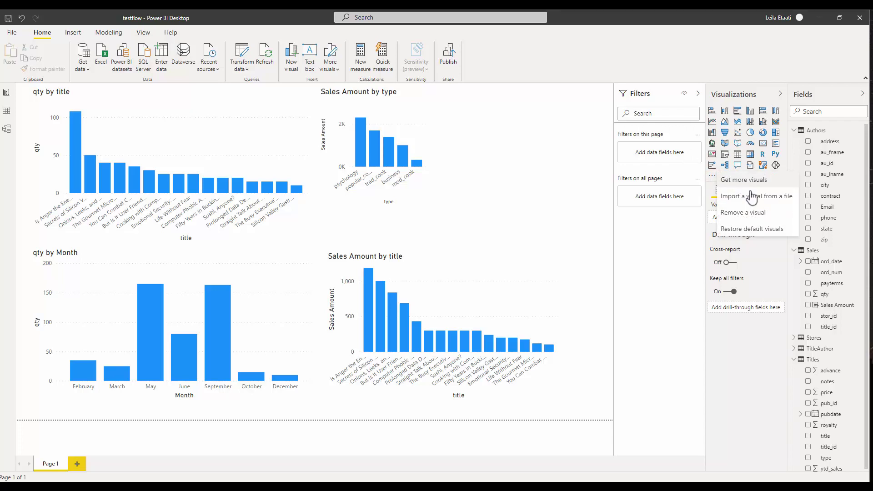
left_click(745, 179)
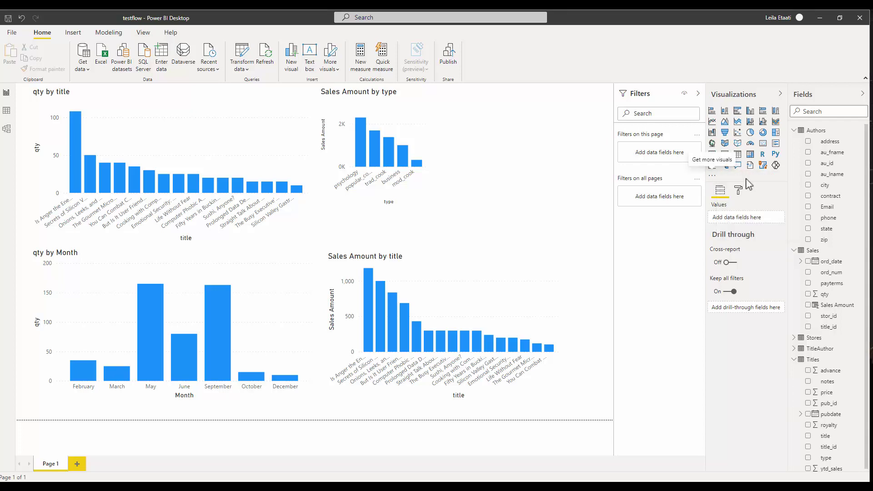
left_click(293, 158)
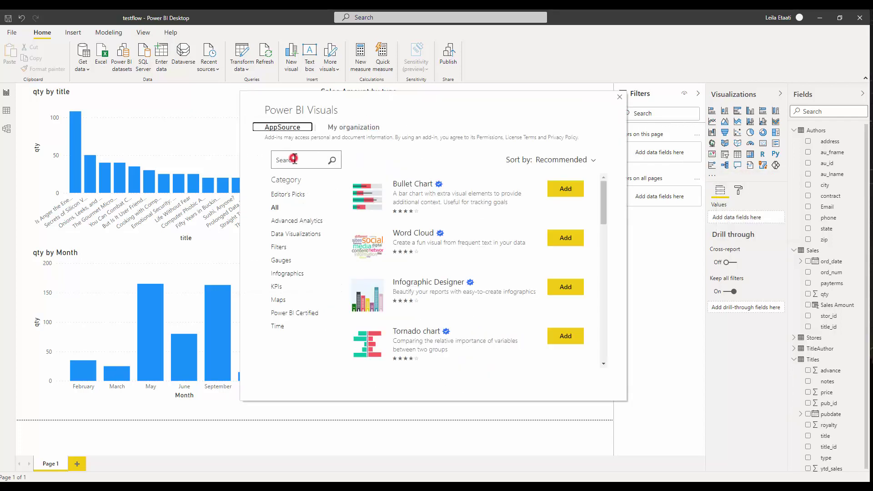
type("power au")
key("Return")
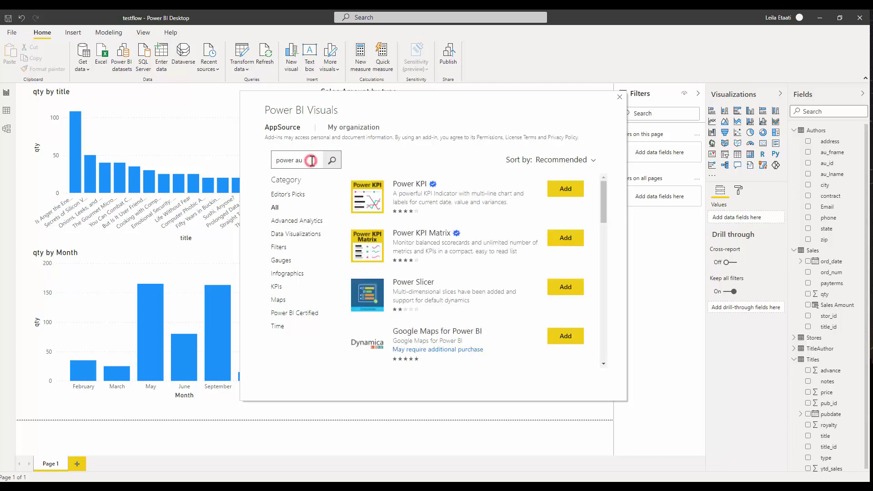
Step: Search the visuals catalogue for "flow" instead and add the Power Automate (Preview) visual to the report
key("BackSpace")
key("BackSpace")
key("BackSpace")
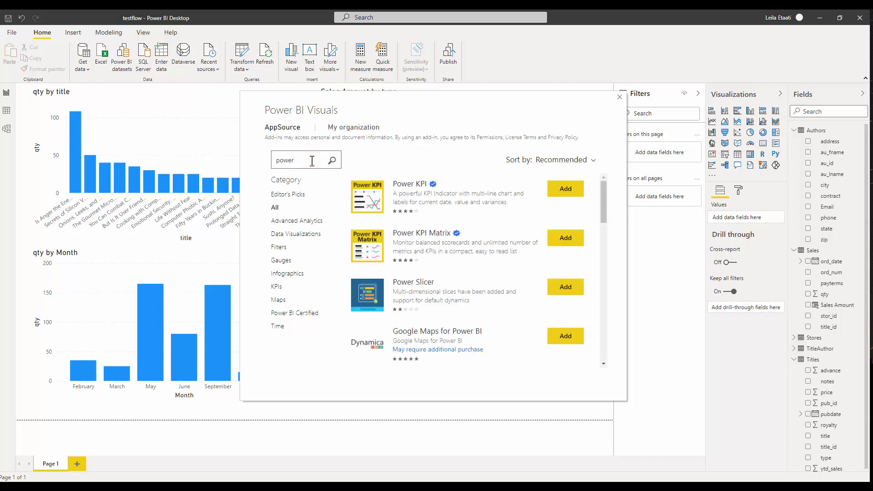
key("BackSpace")
key("BackSpace")
key("BackSpace")
key("BackSpace")
type("flow")
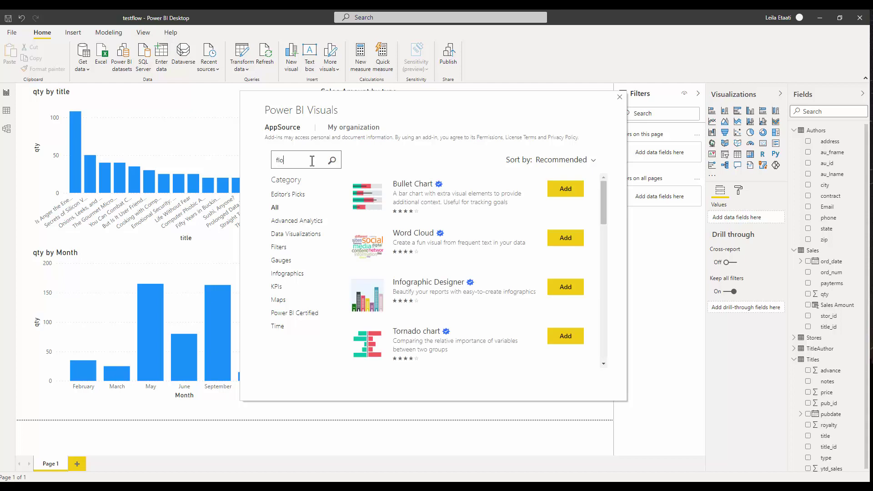
left_click(311, 161)
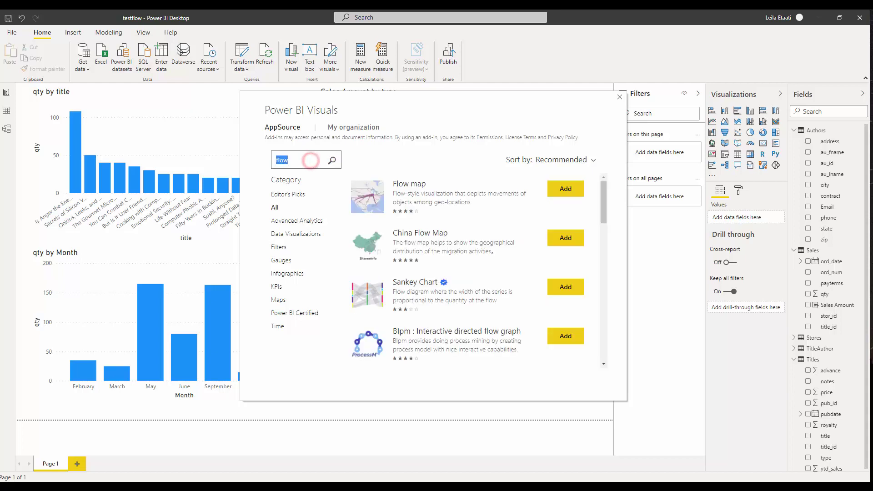
scroll(405, 267, "down", 3)
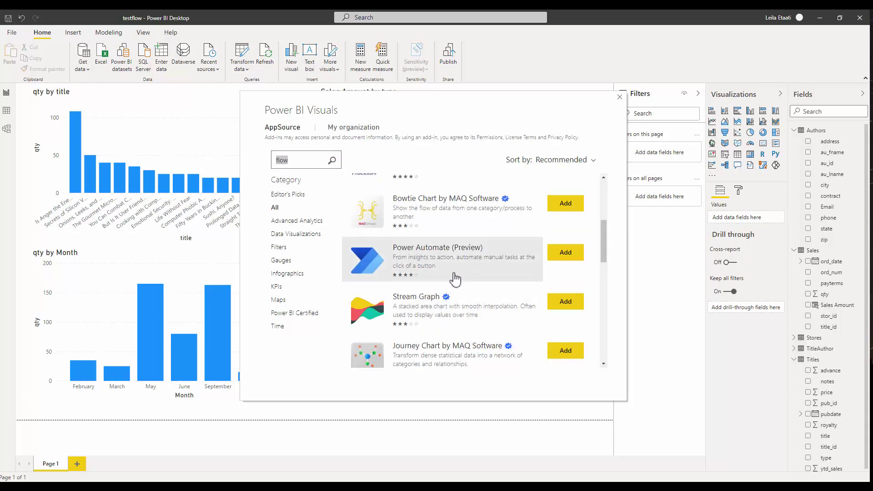
left_click(566, 258)
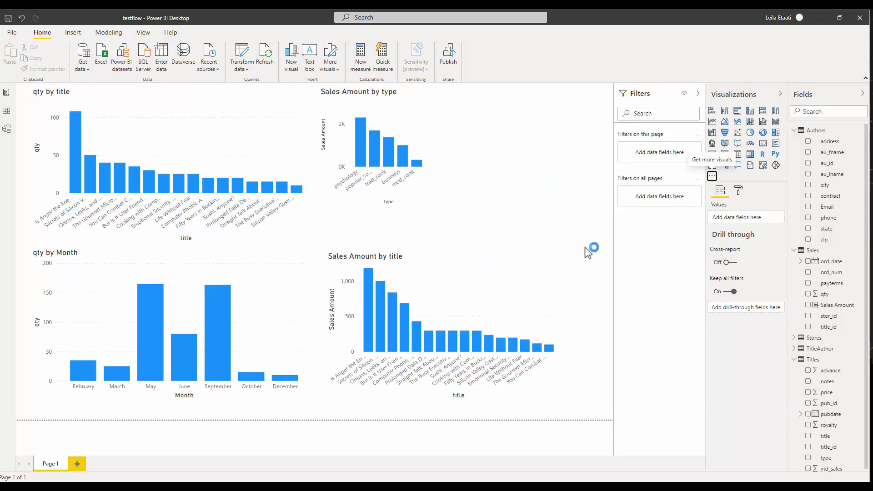
left_click(512, 265)
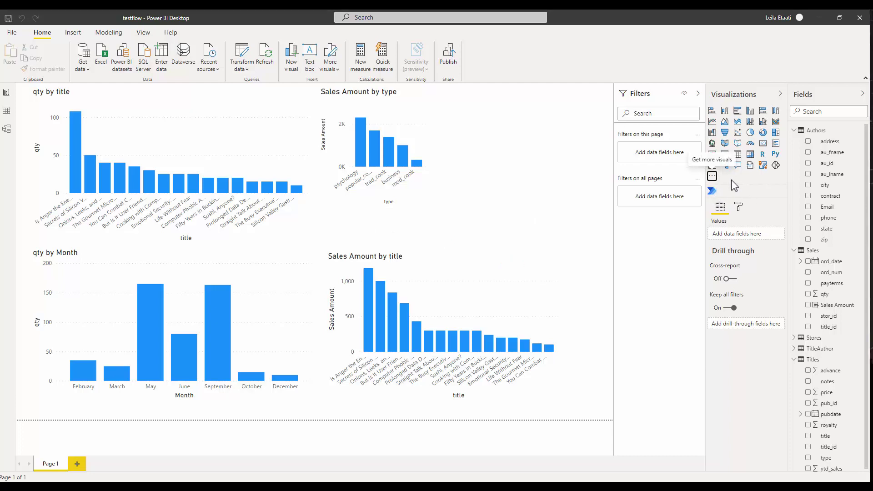
Step: Insert a Power Automate visual on the report page and enlarge it so its setup instructions fit
left_click(548, 208)
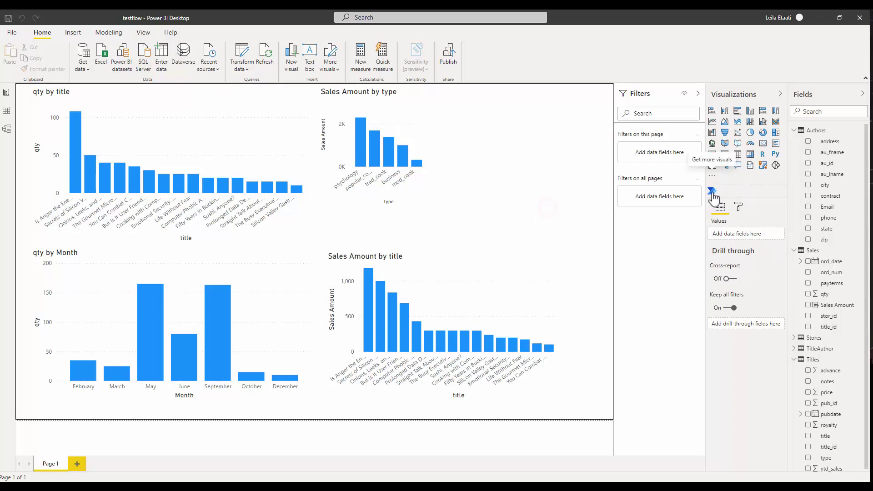
left_click(712, 191)
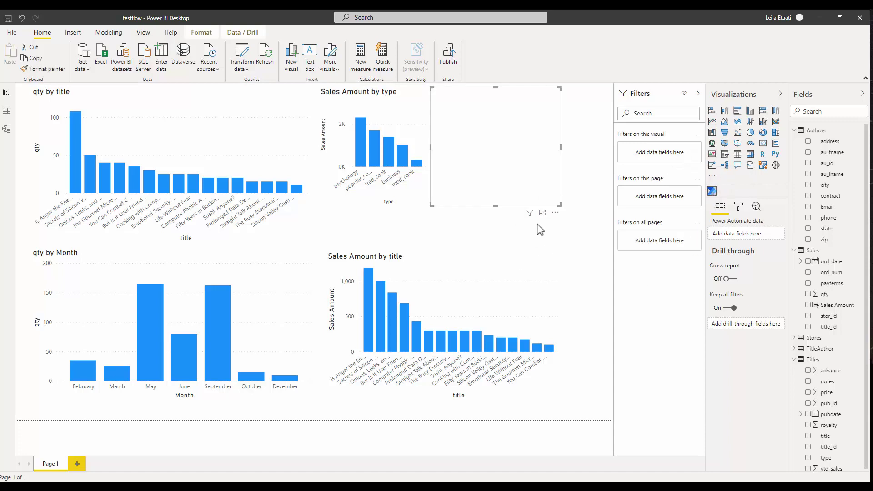
left_click_drag(559, 205, 600, 275)
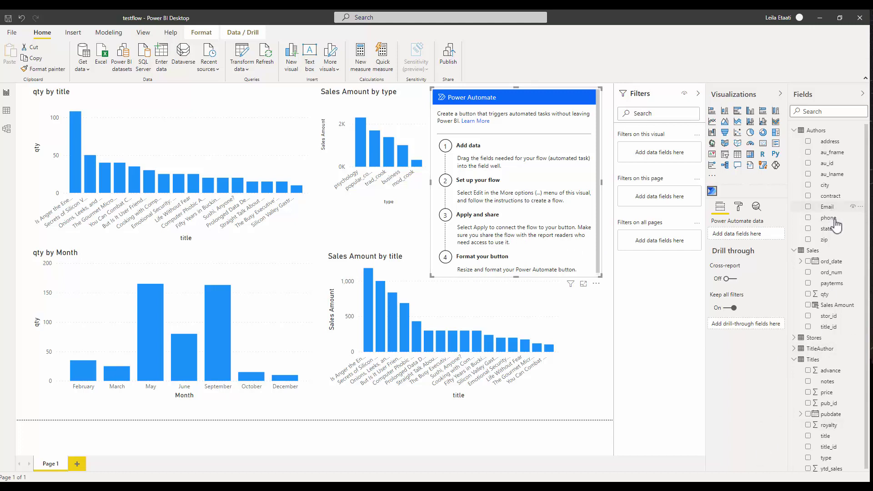
Step: Add the au_lname, Email, Sales Amount and title fields to the Power Automate visual's data
left_click(808, 174)
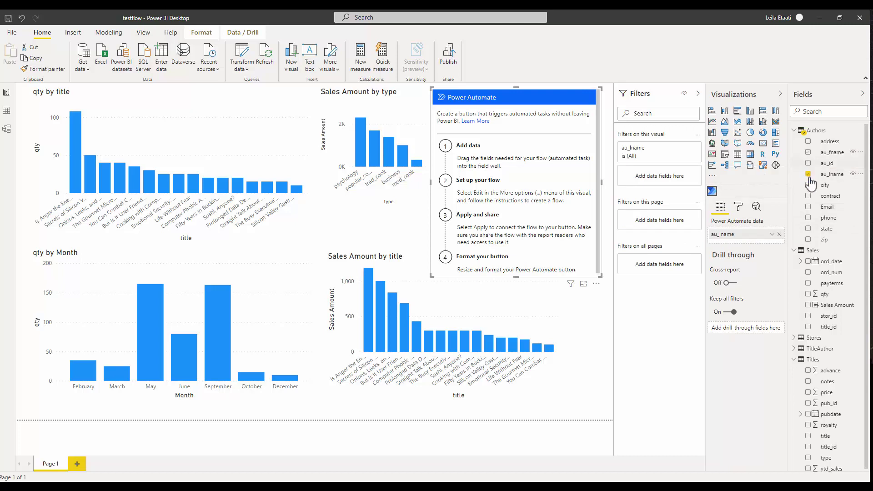
left_click(808, 207)
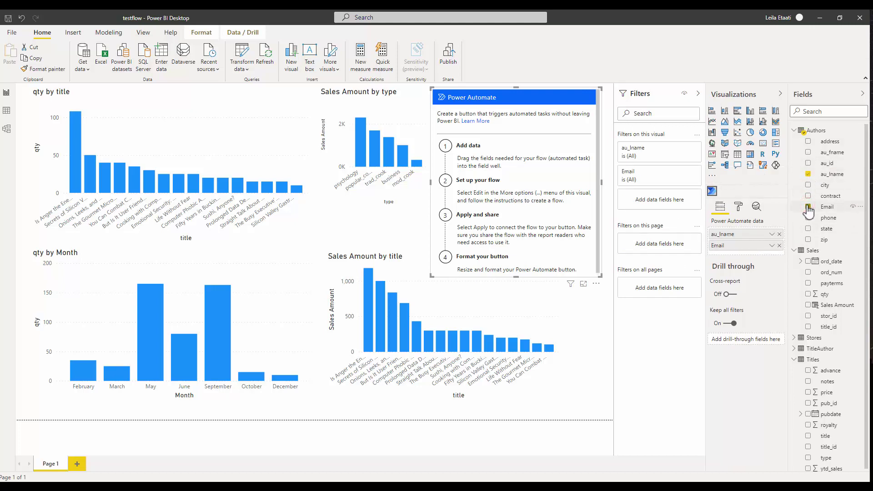
left_click(808, 305)
left_click(809, 435)
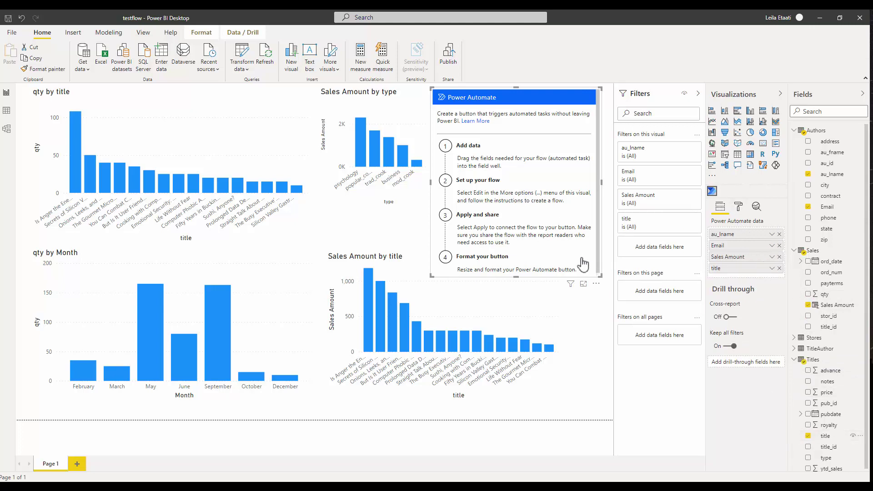
Step: Edit the Power Automate visual and create a new instant cloud flow for it
left_click(596, 284)
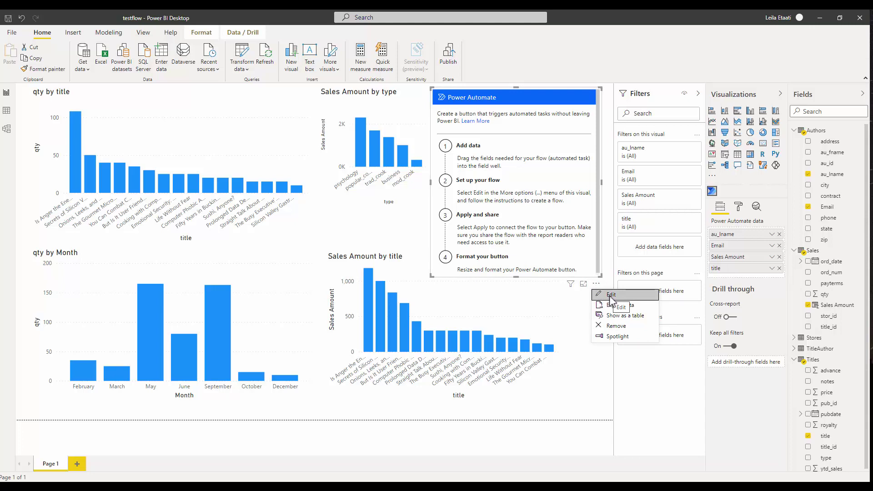
left_click(611, 295)
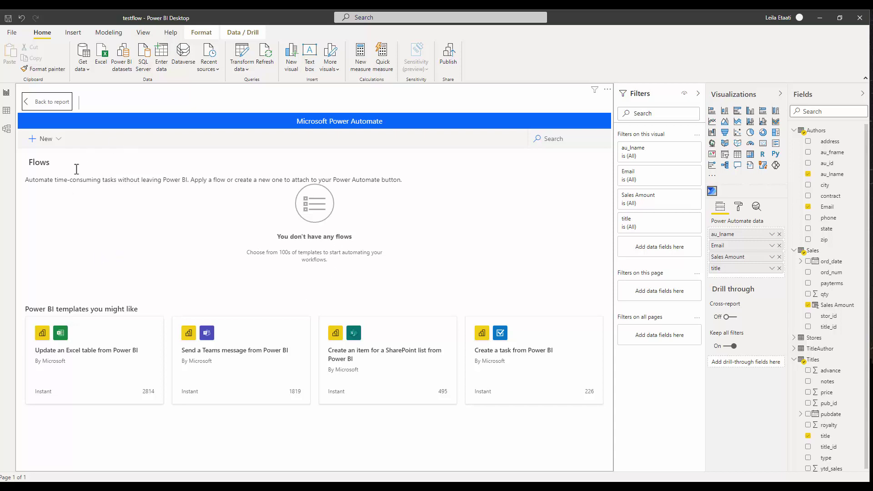
left_click(57, 143)
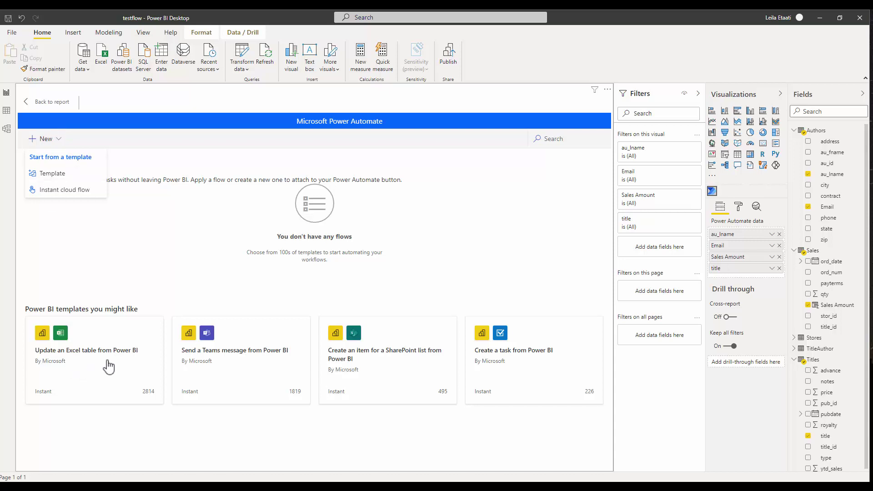
left_click(61, 193)
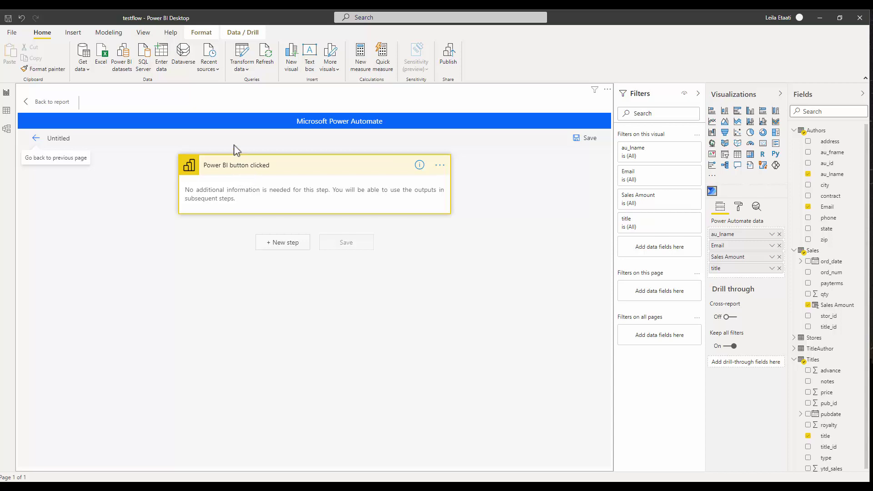
Step: Add a Condition control as a new step after the Power BI button trigger
left_click(287, 243)
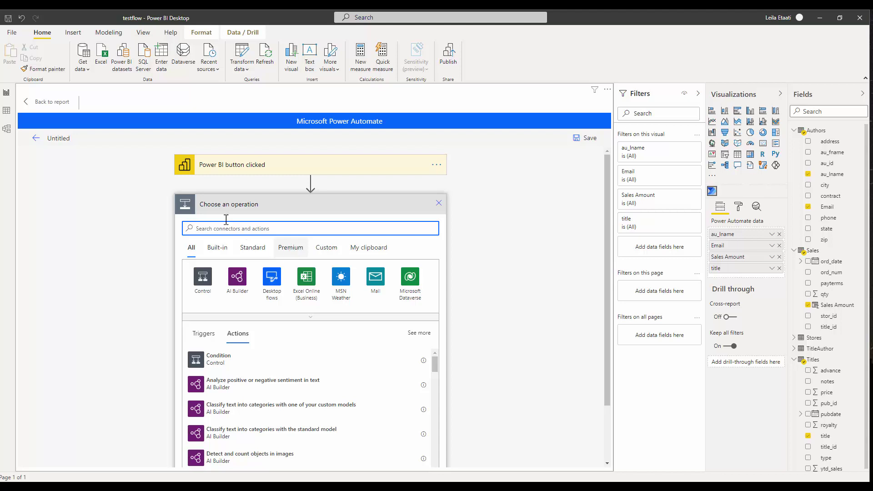
left_click(203, 283)
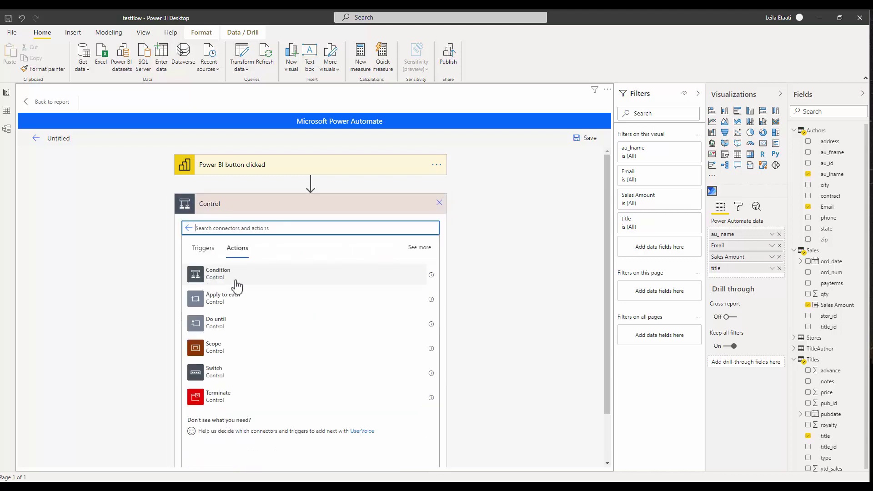
left_click(236, 281)
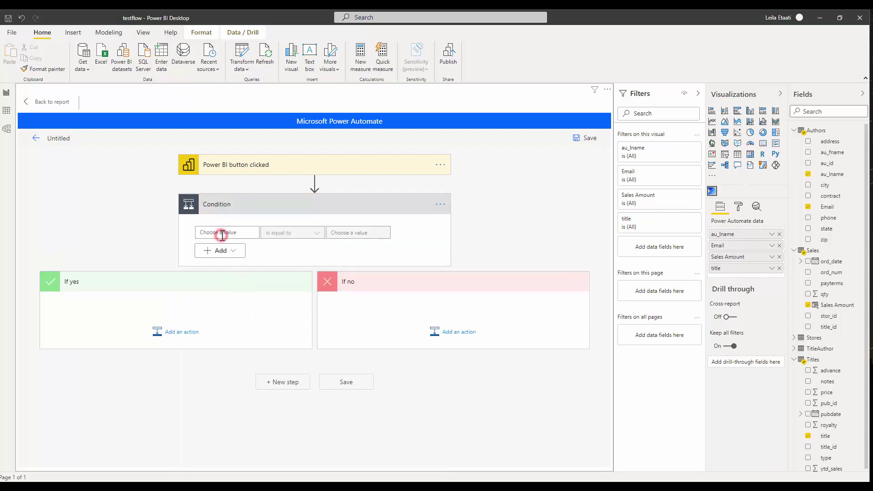
Step: Set the condition's first value to the Power BI data Sales Amount dynamic content
left_click(221, 233)
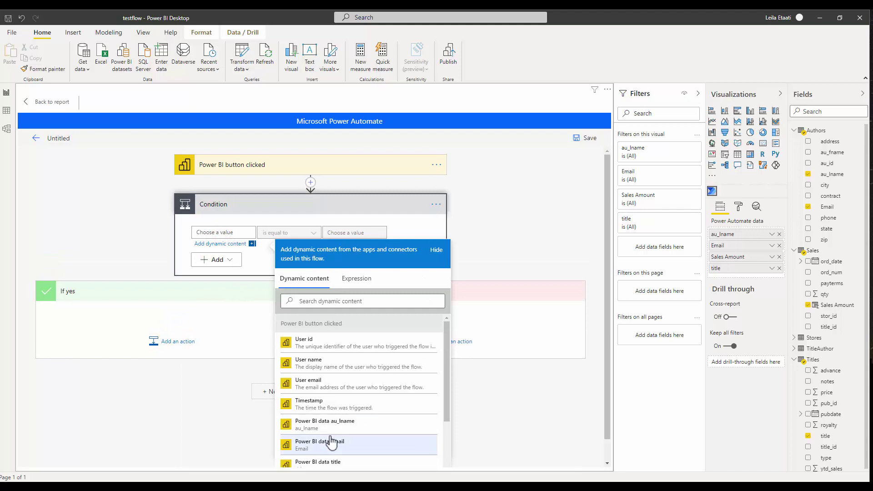
scroll(333, 446, "down", 3)
scroll(334, 449, "down", 2)
scroll(334, 449, "up", 5)
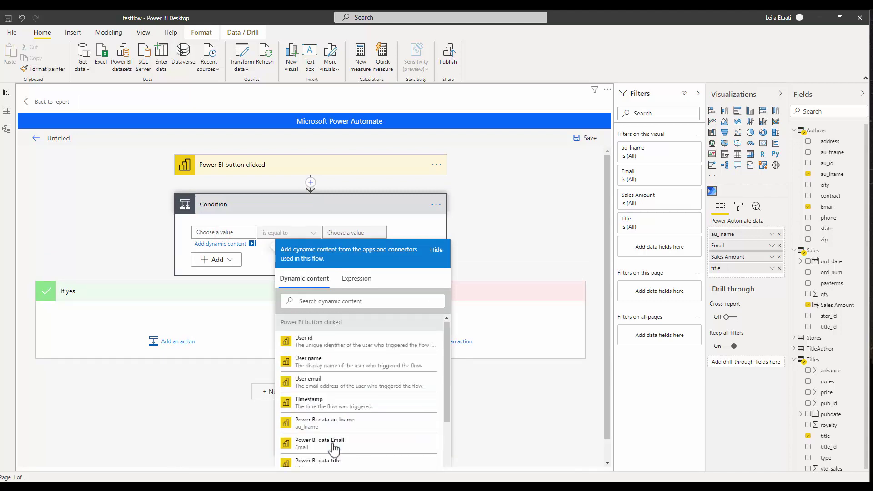
scroll(335, 450, "down", 2)
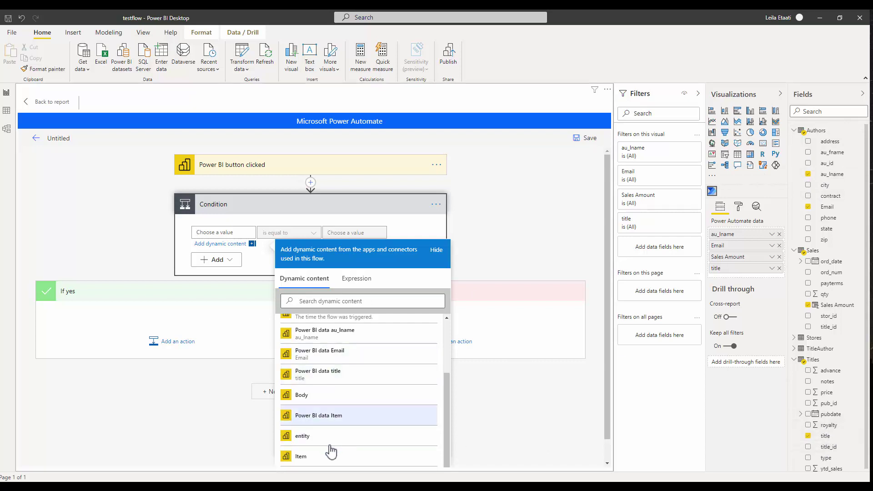
scroll(328, 453, "down", 3)
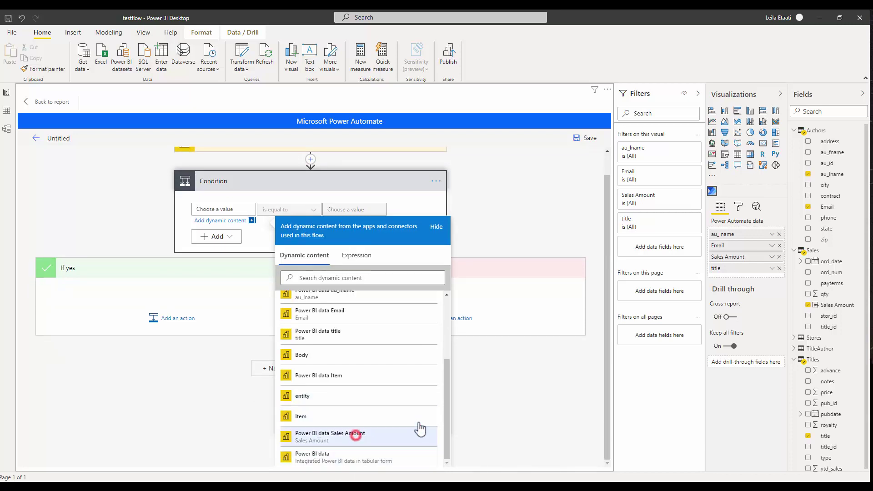
left_click(355, 436)
left_click(246, 272)
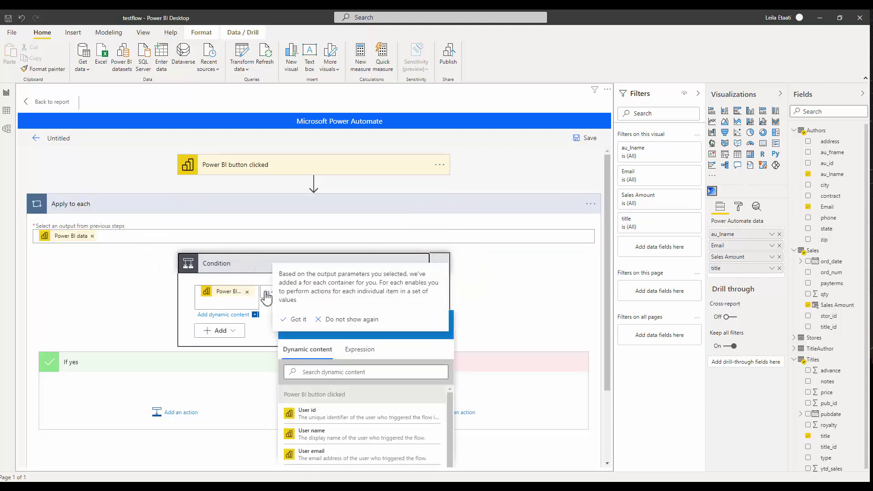
Step: Set the condition's operator to "is greater than or equal to" and its comparison value to 300
left_click(267, 296)
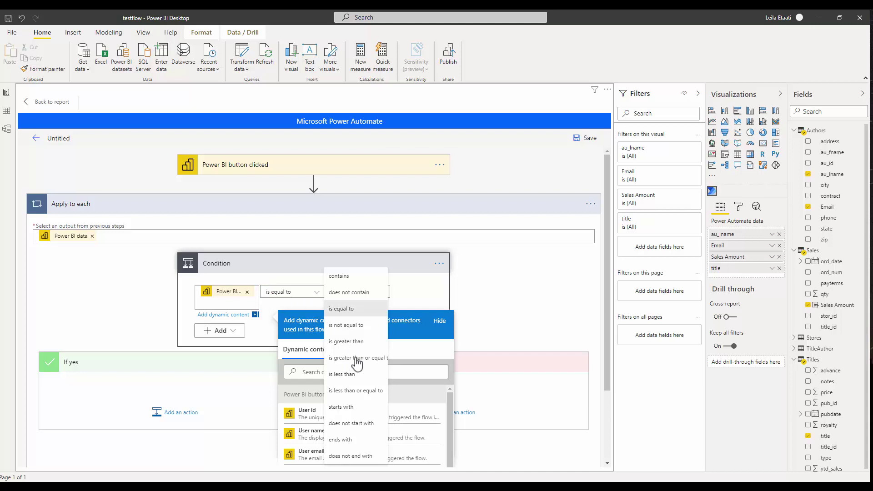
left_click(355, 358)
left_click(346, 290)
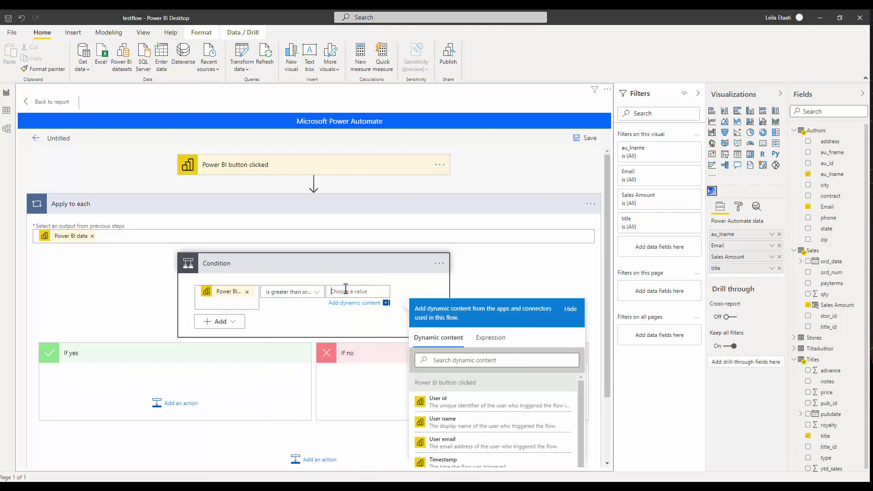
type("300")
left_click(240, 357)
Step: Add the Office 365 Outlook Send an email (V2) action to the If yes branch and display its options and connections
left_click(186, 404)
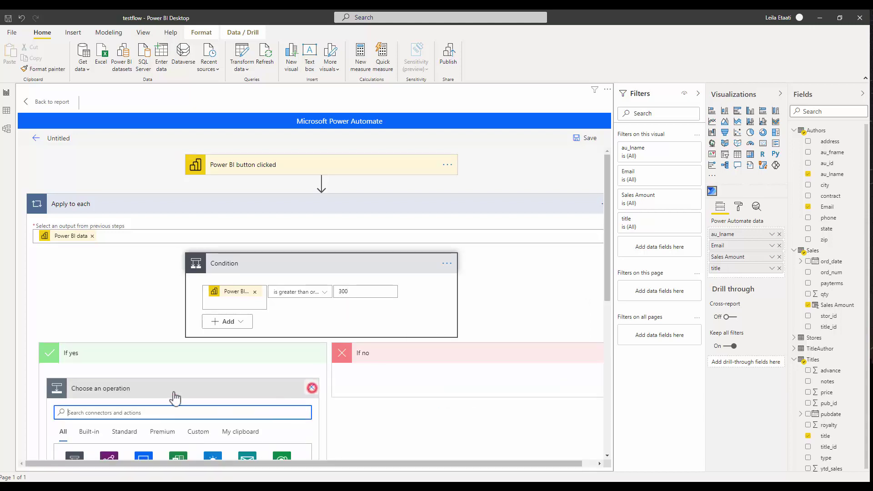
left_click(146, 386)
left_click(169, 403)
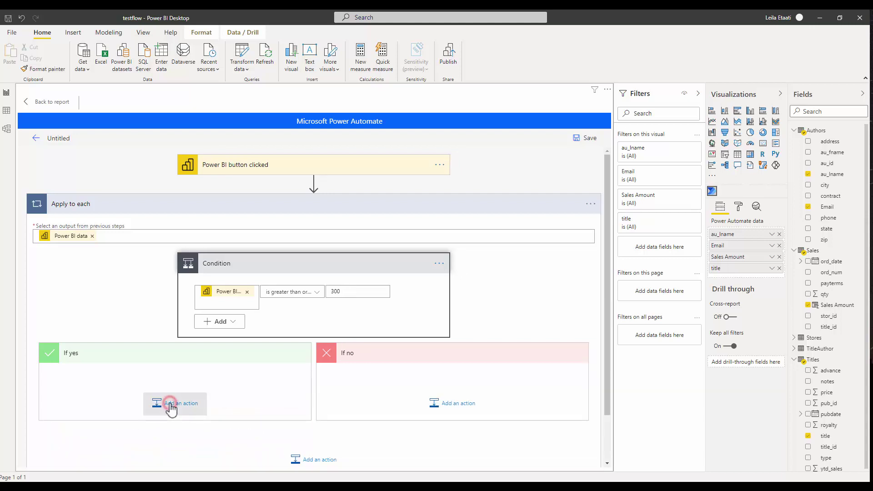
scroll(189, 390, "down", 4)
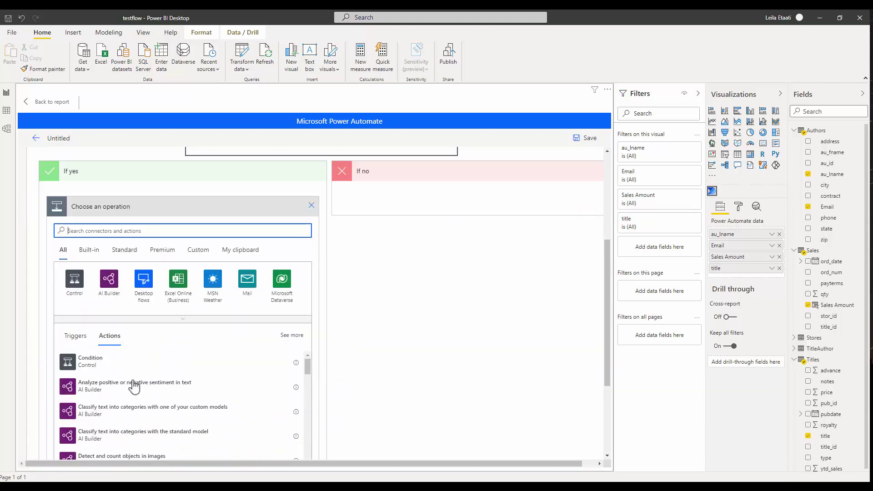
scroll(157, 387, "down", 3)
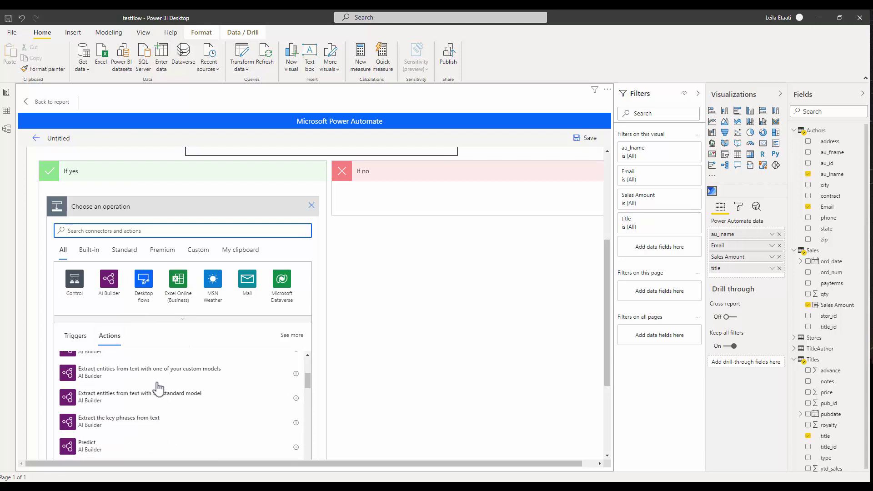
scroll(157, 389, "up", 3)
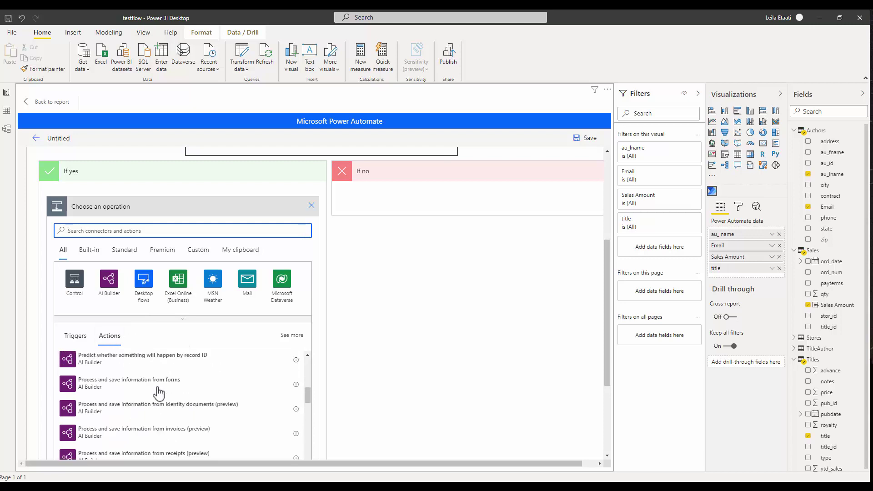
left_click(111, 232)
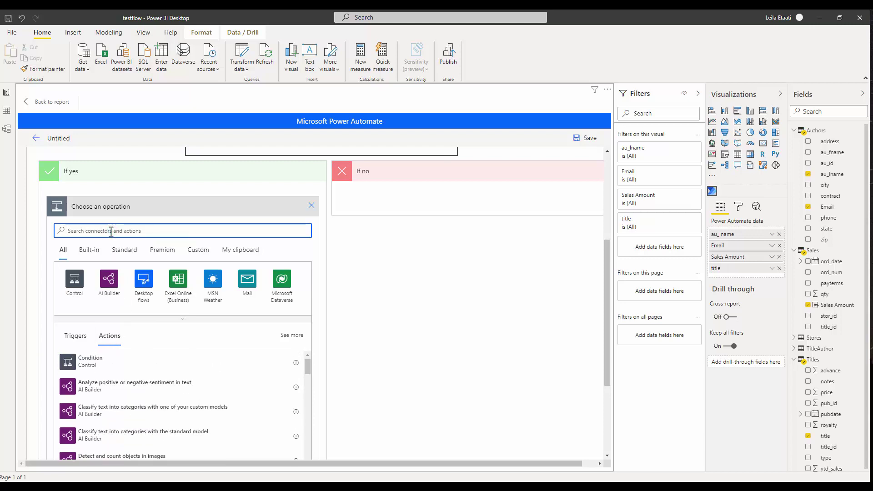
type("send email")
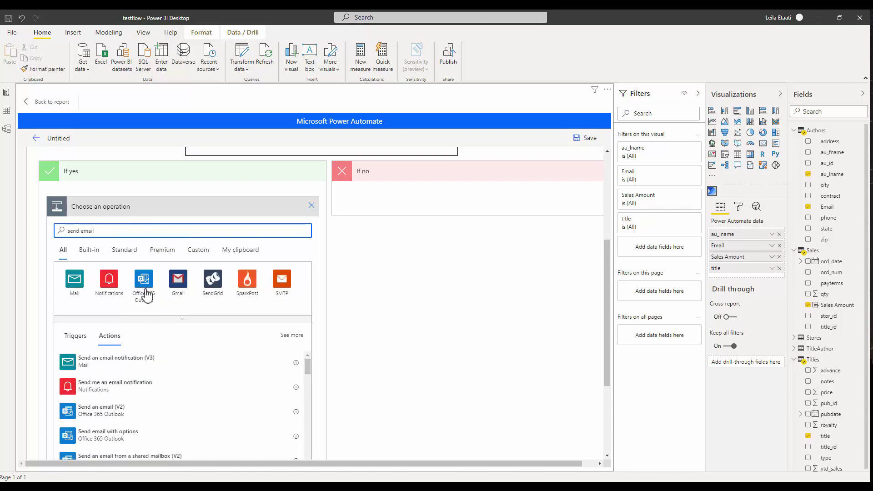
left_click(148, 280)
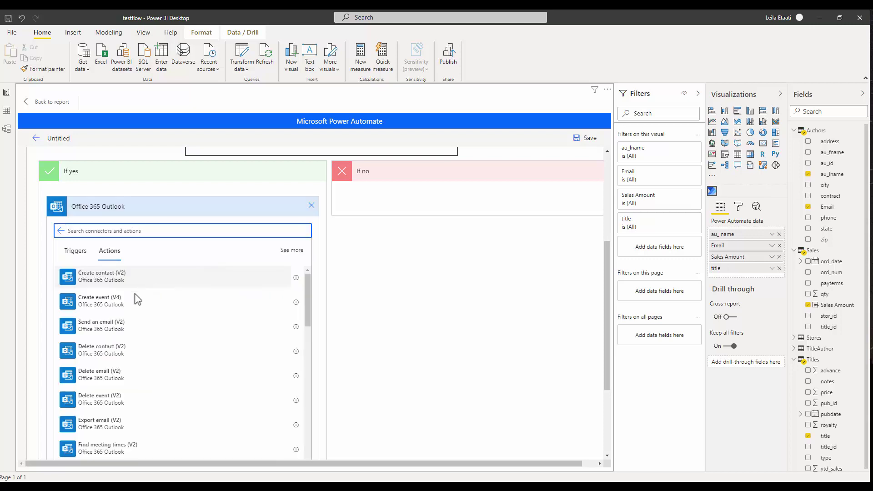
left_click(103, 328)
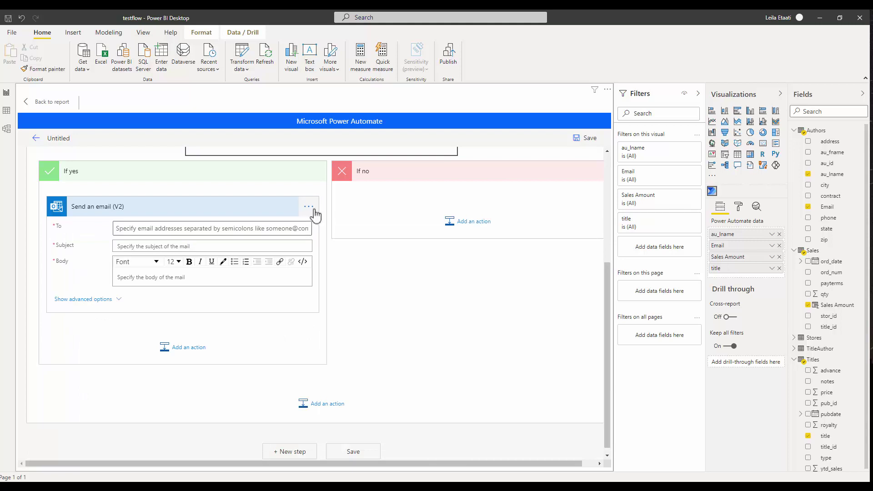
left_click(313, 208)
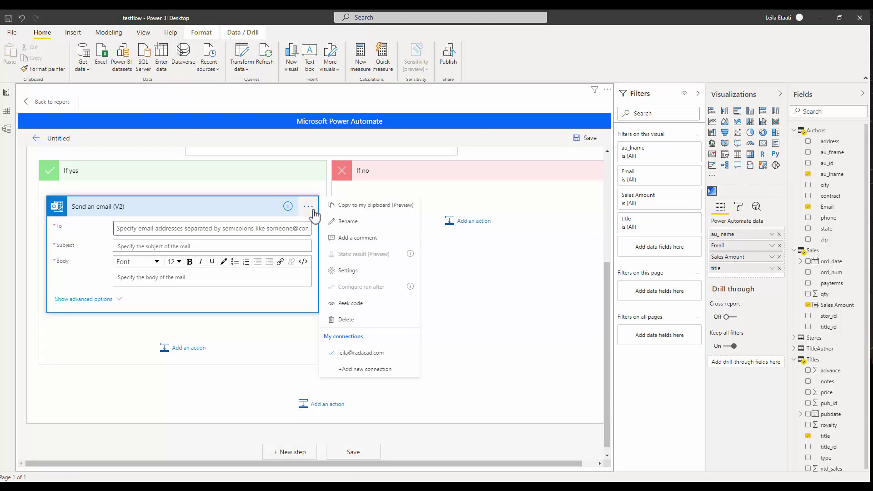
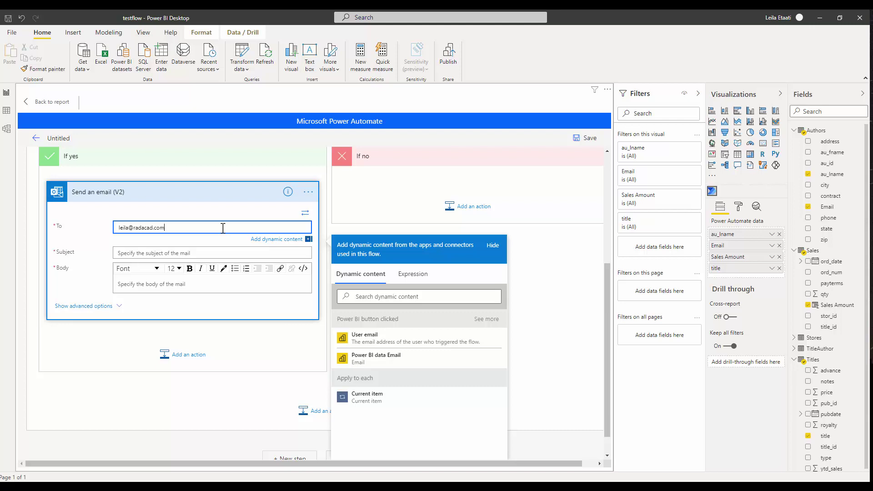
Step: Set the If yes email's subject to "Best Seller" followed by the Power BI data Sales Amount dynamic content
left_click(219, 253)
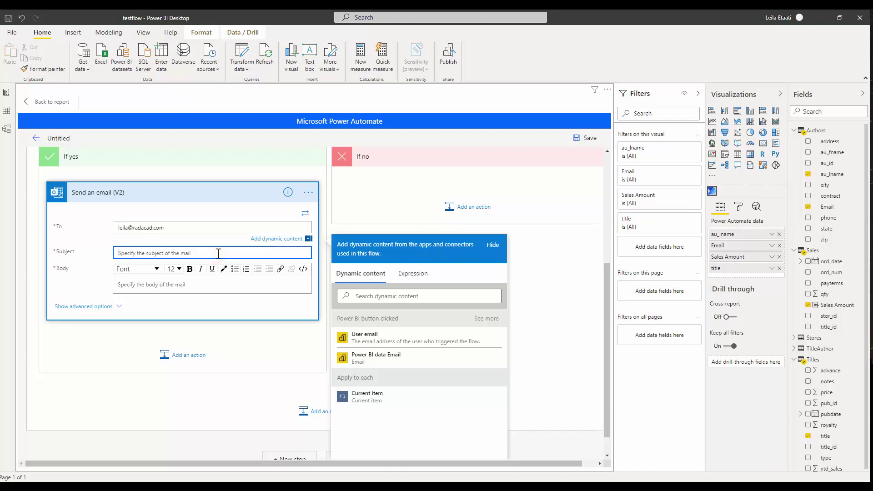
scroll(221, 248, "up", 1)
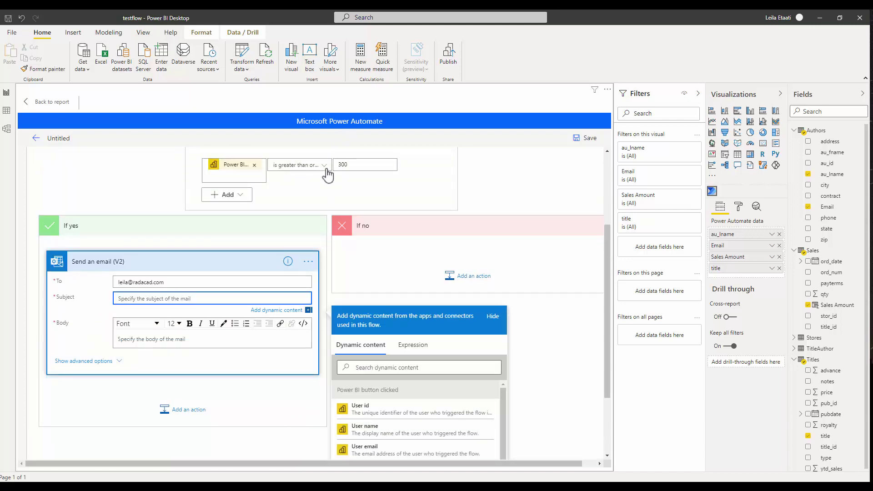
type("Best S")
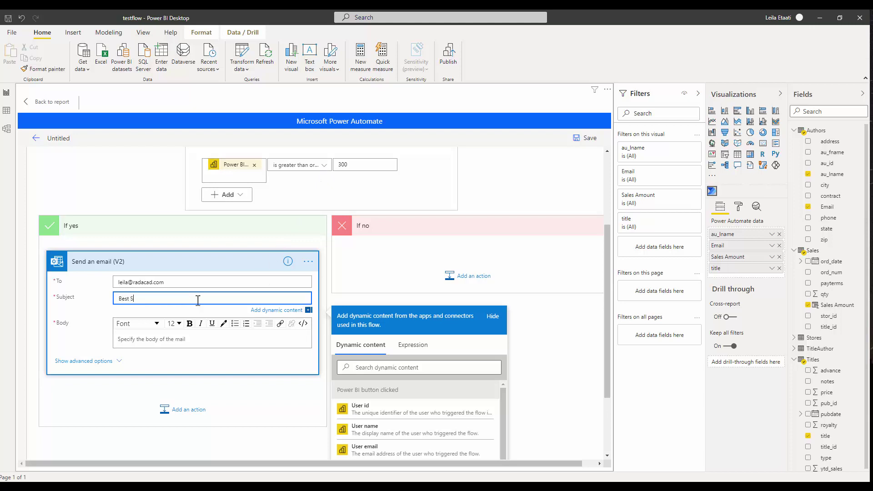
type("eller")
scroll(476, 441, "down", 1)
scroll(477, 441, "down", 2)
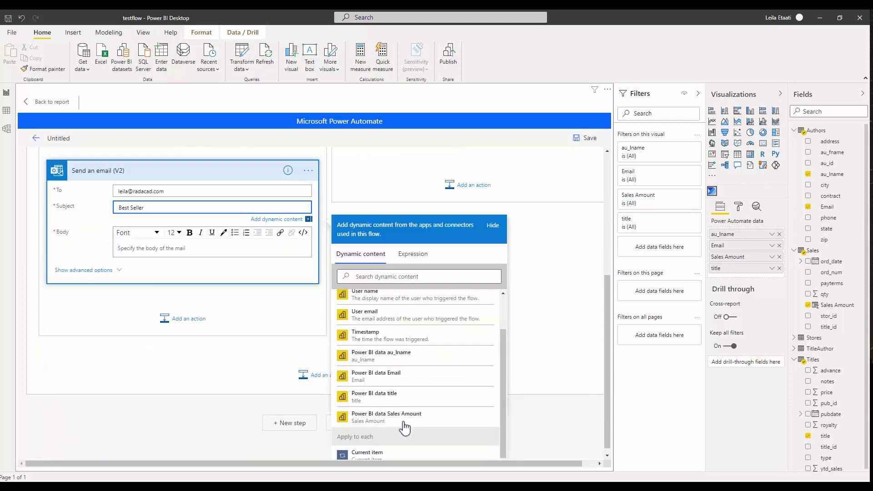
left_click(404, 417)
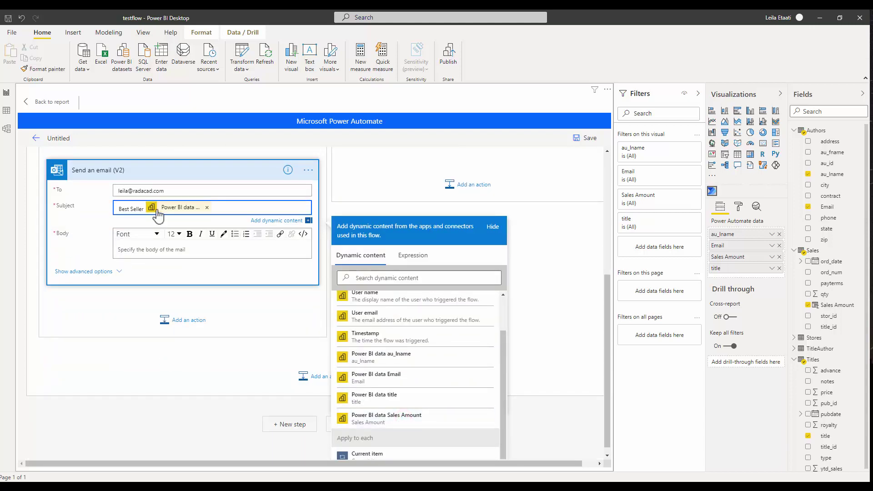
Step: Begin the If yes email's body with "Hi" followed by the Power BI data au_lname dynamic content
left_click(151, 249)
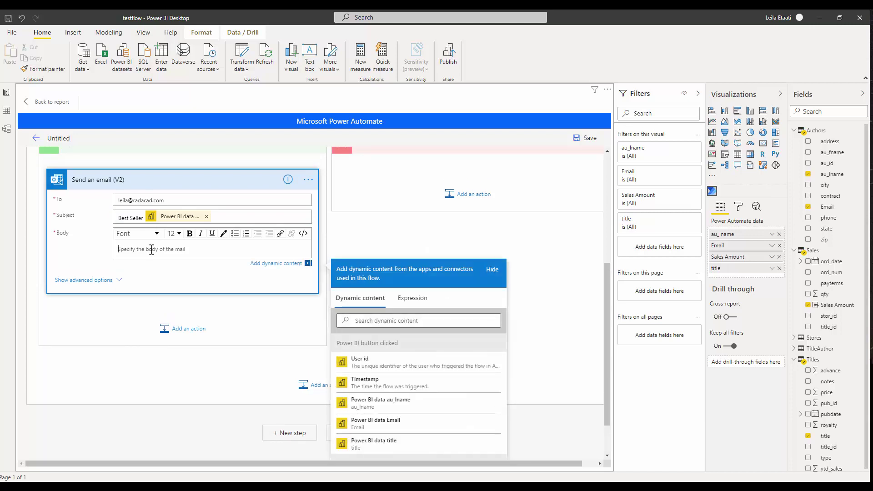
type("Hi")
left_click(394, 405)
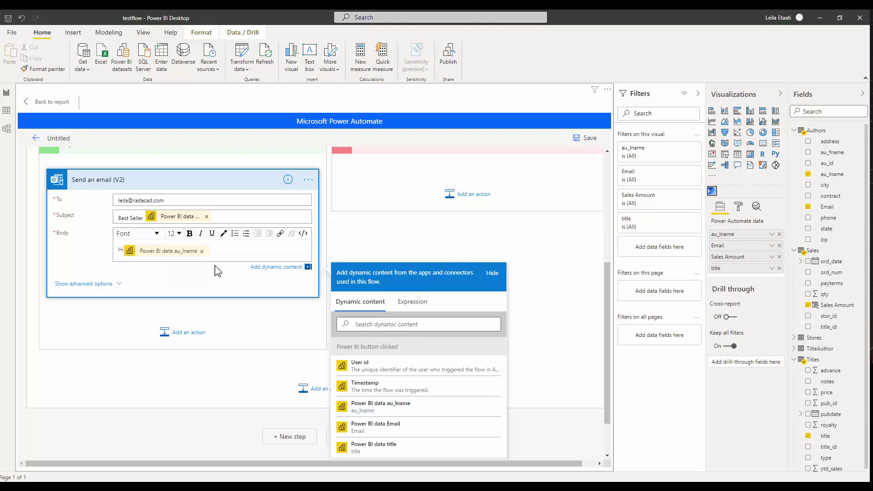
Step: Add a second body line reading "your", the Power BI data title dynamic content, and "is one of best seller book"
key("Return")
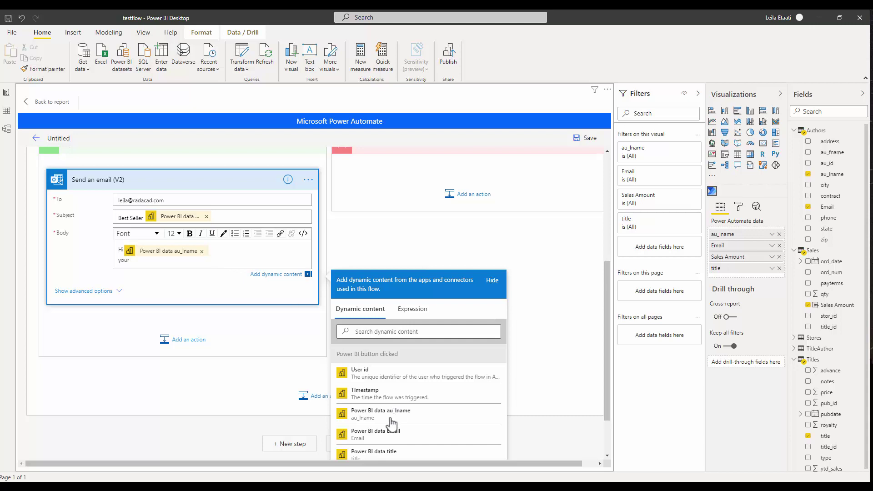
scroll(390, 425, "down", 1)
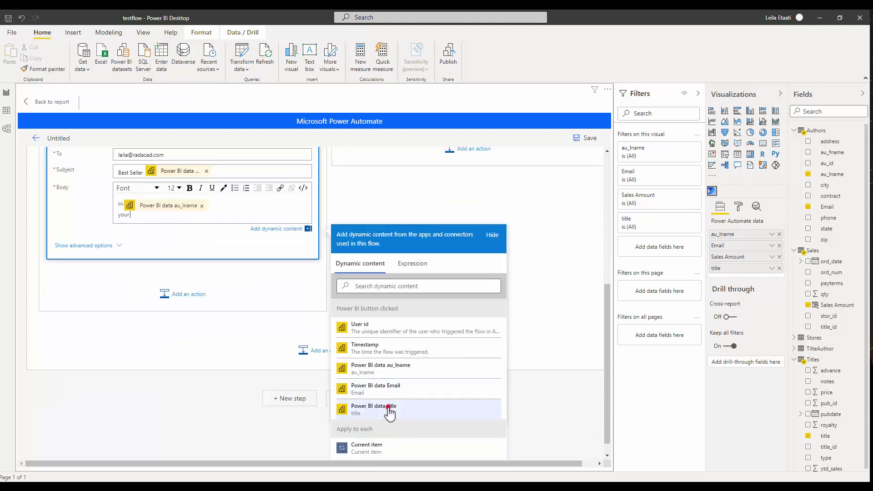
left_click(391, 413)
left_click(363, 412)
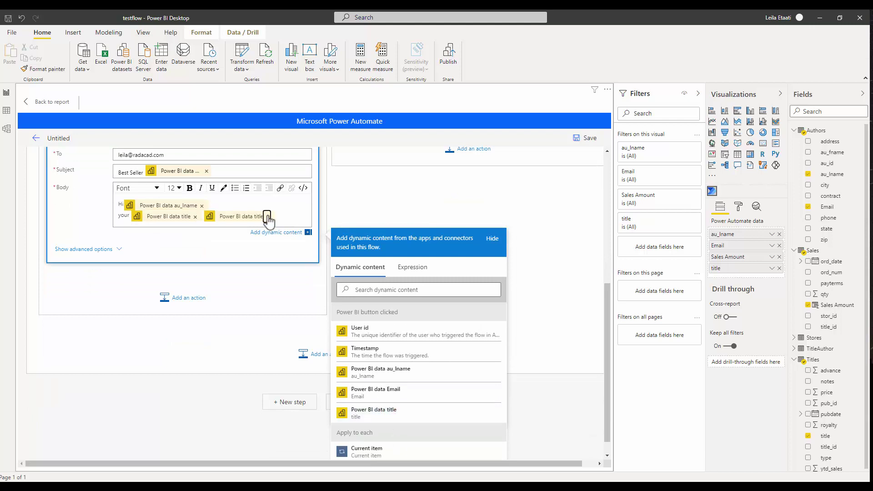
left_click(268, 217)
type("is one of best sell")
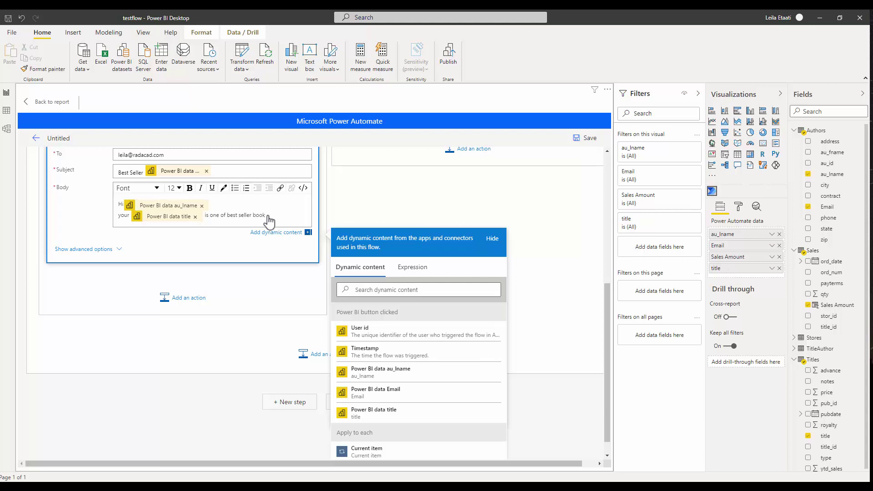
Step: Add the Office 365 Outlook Send an email (V2) action to the If no branch and activate its To field
scroll(450, 209, "up", 2)
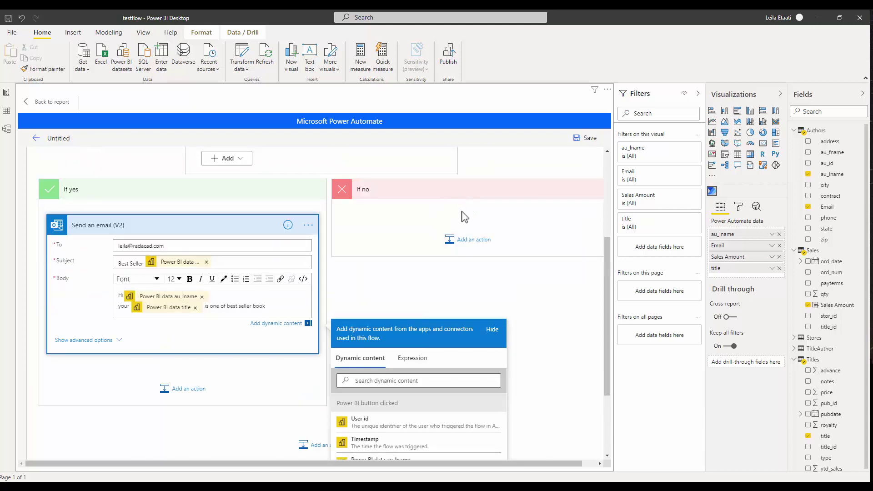
left_click(464, 246)
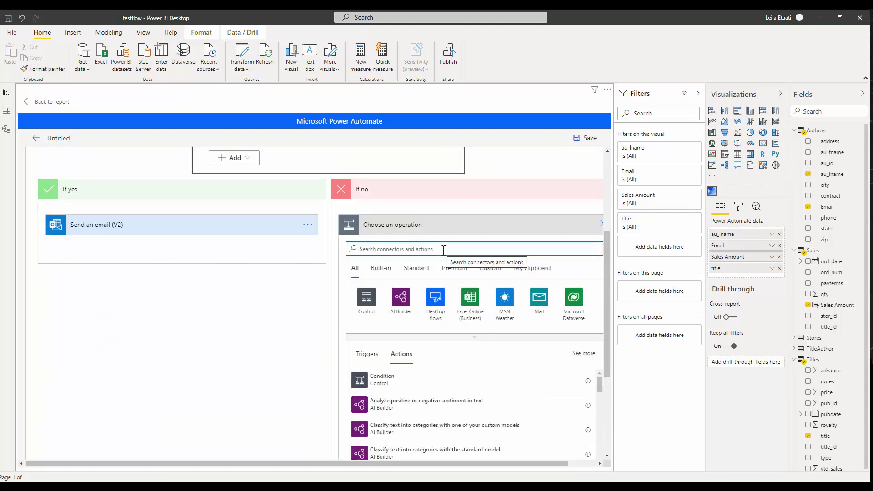
type("send")
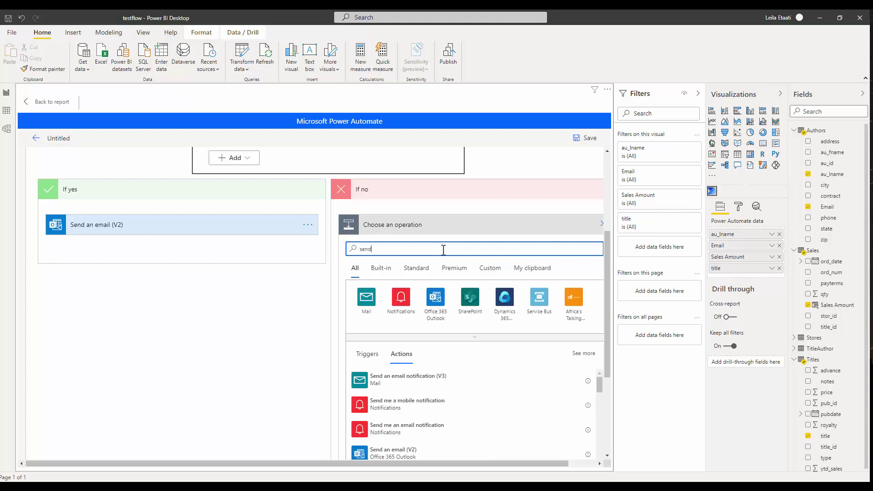
type(" email")
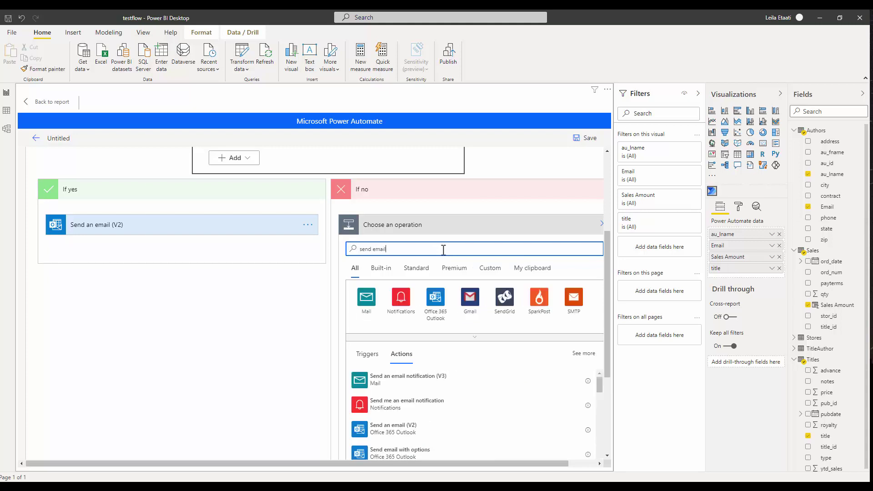
left_click(434, 300)
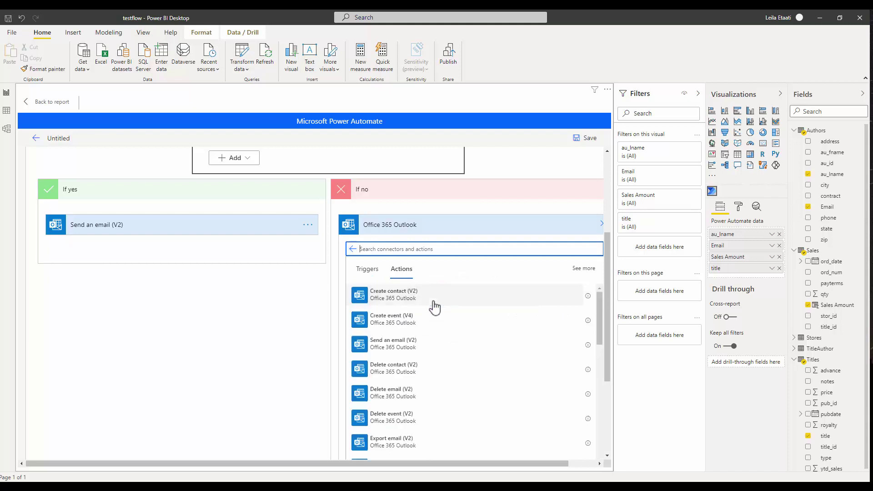
left_click(396, 343)
left_click(435, 246)
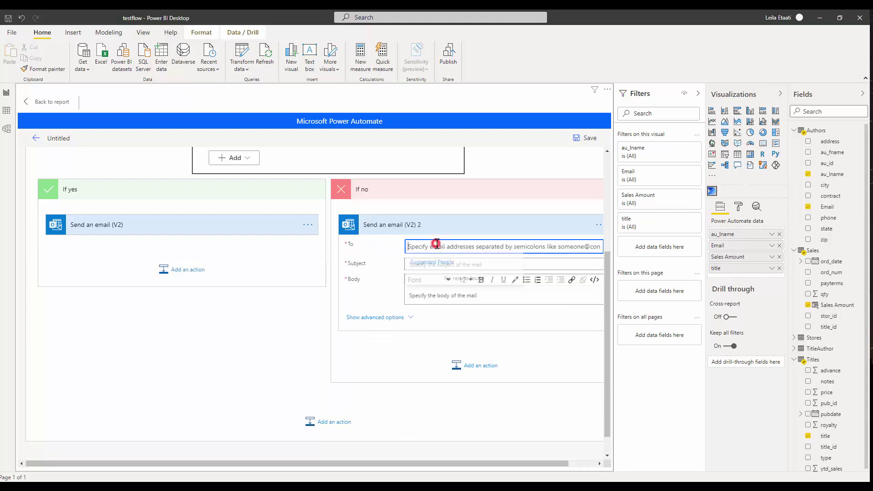
type("rad")
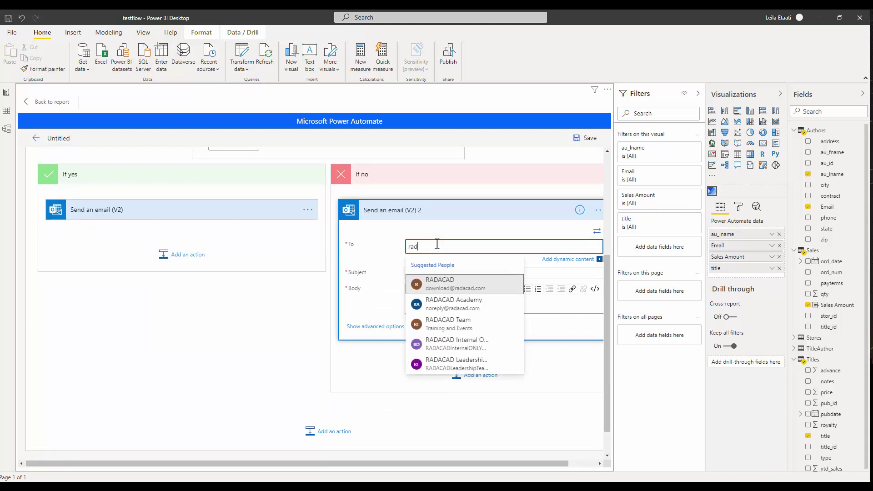
key("BackSpace")
key("BackSpace")
key("BackSpace")
type("RADA")
key("BackSpace")
Step: Enter the recipient's name in the If no email's To field and choose the matching suggested person
type("lei")
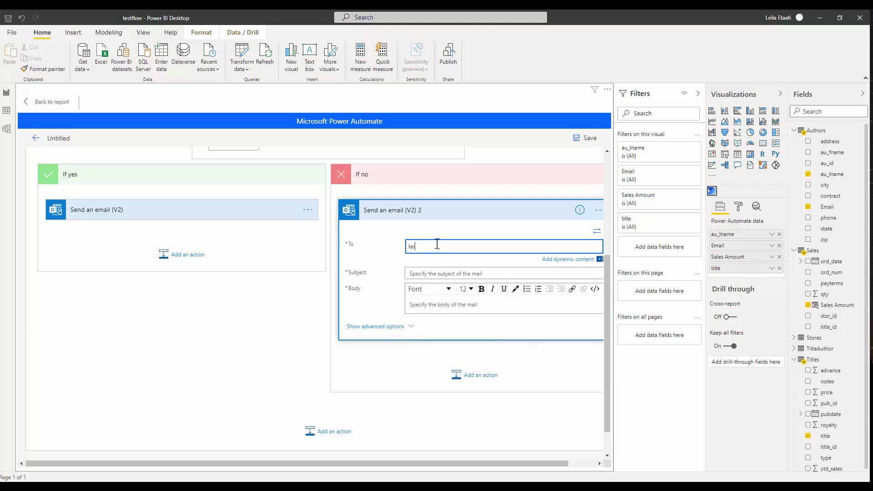
type("la Etaati")
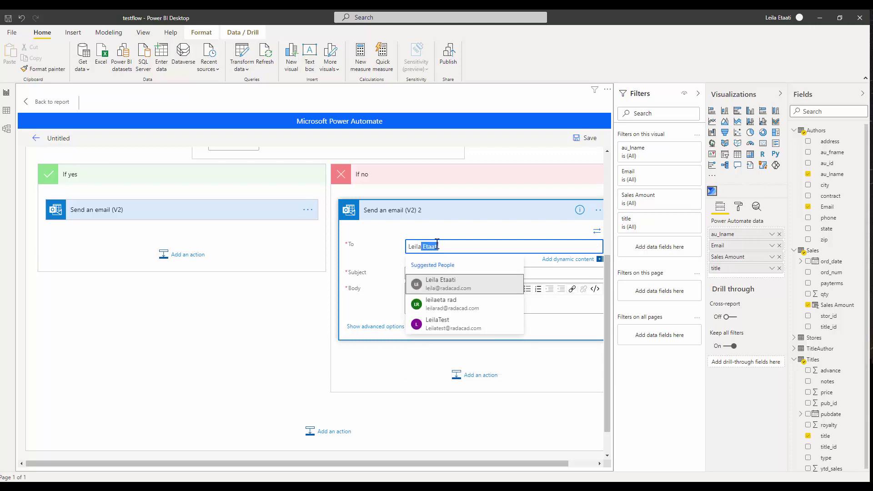
left_click(446, 285)
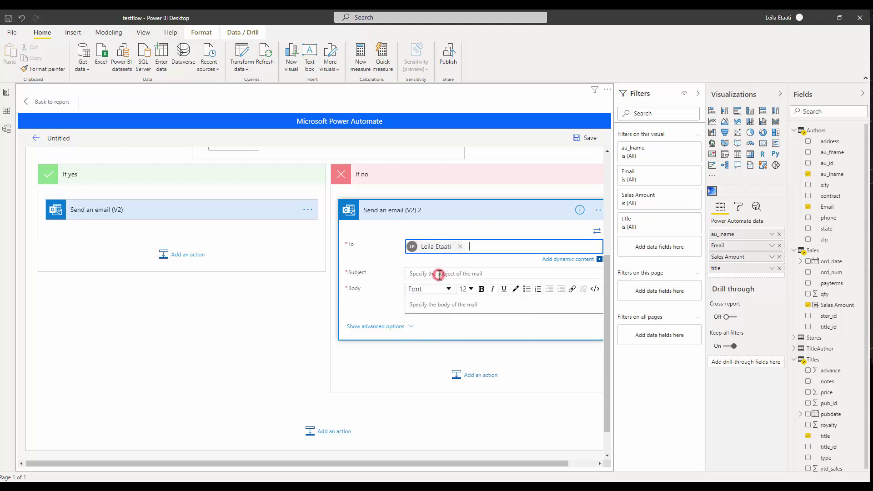
Step: Set the If no email's subject to "need help to improve sale" followed by the Power BI data title dynamic content
left_click(439, 274)
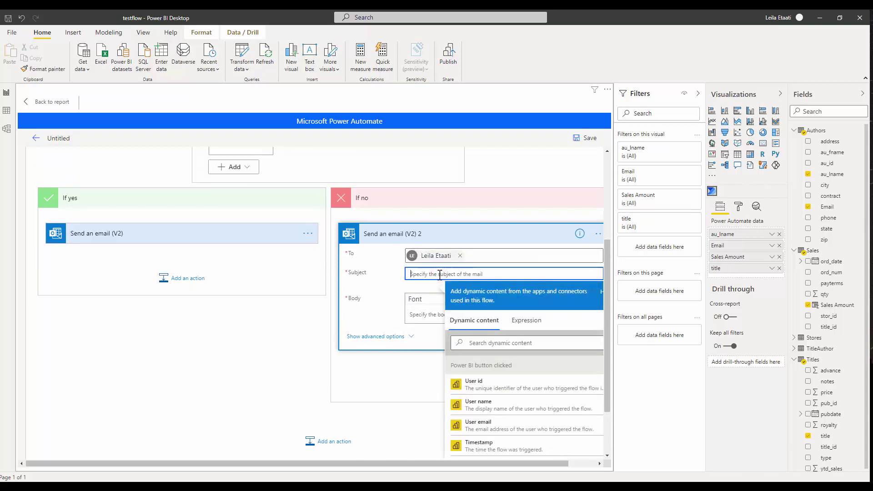
type("need help to improve sale")
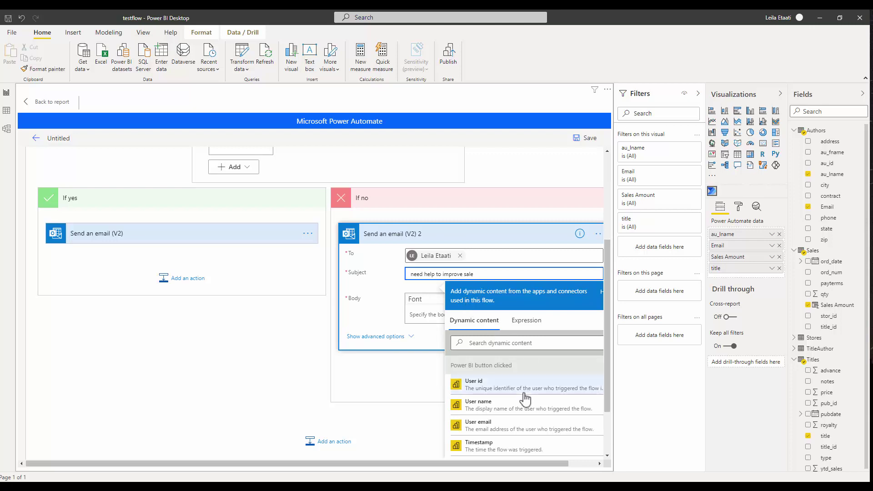
scroll(523, 400, "down", 5)
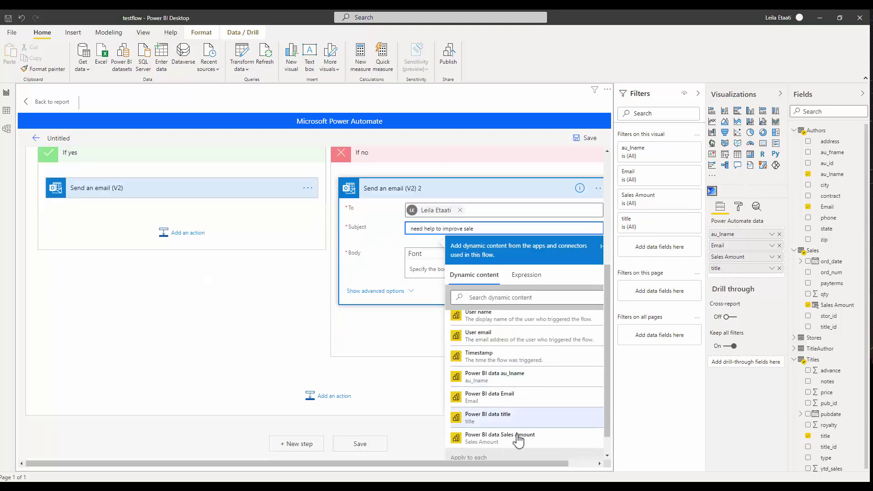
left_click(507, 416)
Step: Begin the If no email's body with "Hi" followed by the Power BI data au_lname dynamic content
left_click(423, 268)
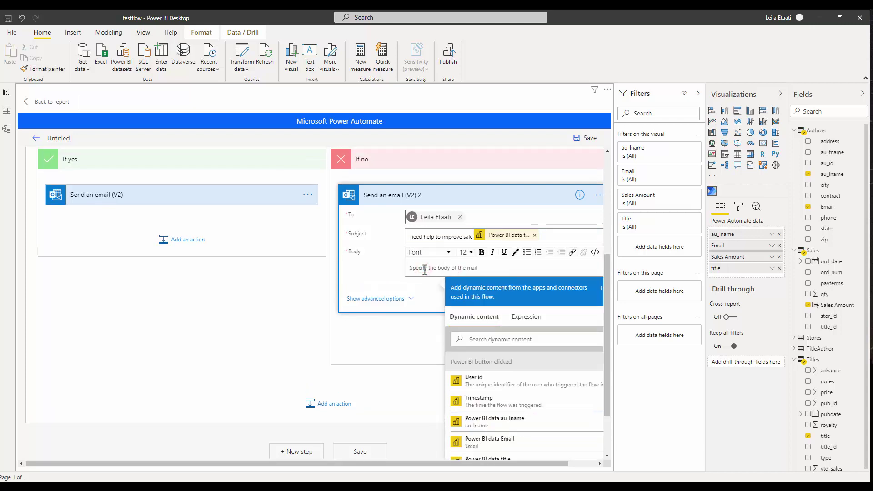
type("Hi")
left_click(425, 263)
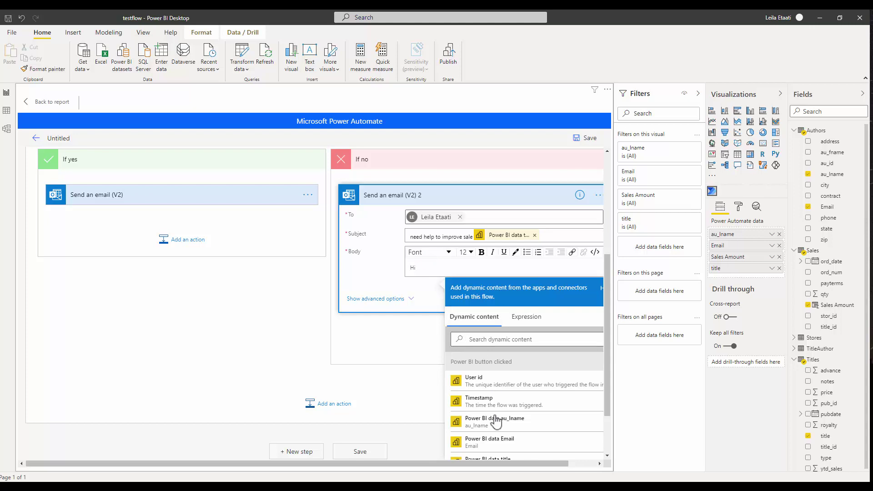
left_click(511, 425)
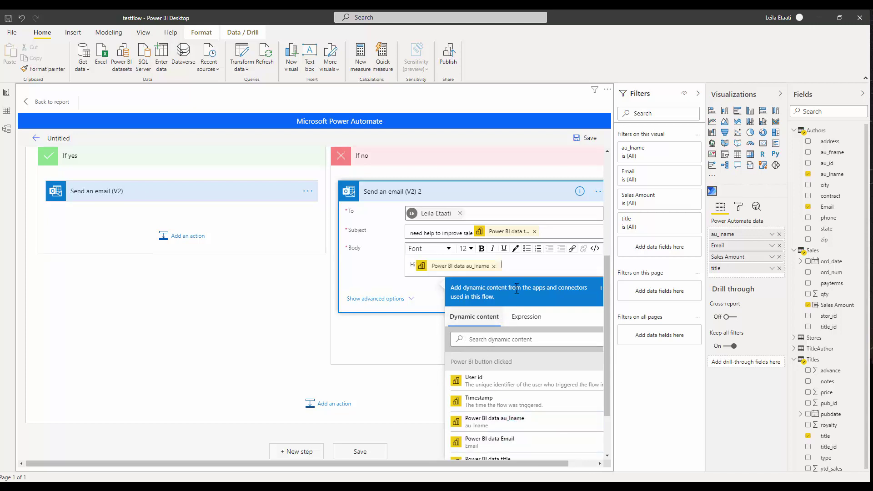
Step: Add a second line to the If no email's body reading "you book sales was not good so if you need help let us know"
key("Return")
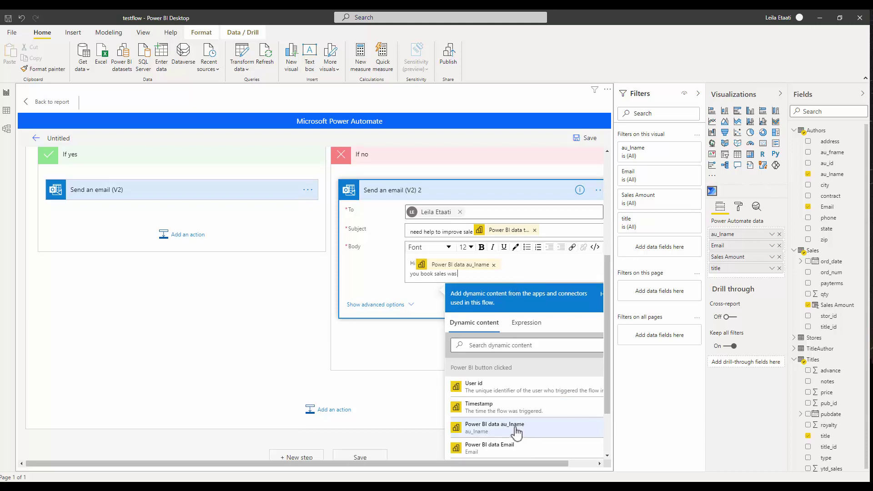
scroll(516, 429, "down", 3)
scroll(508, 395, "up", 4)
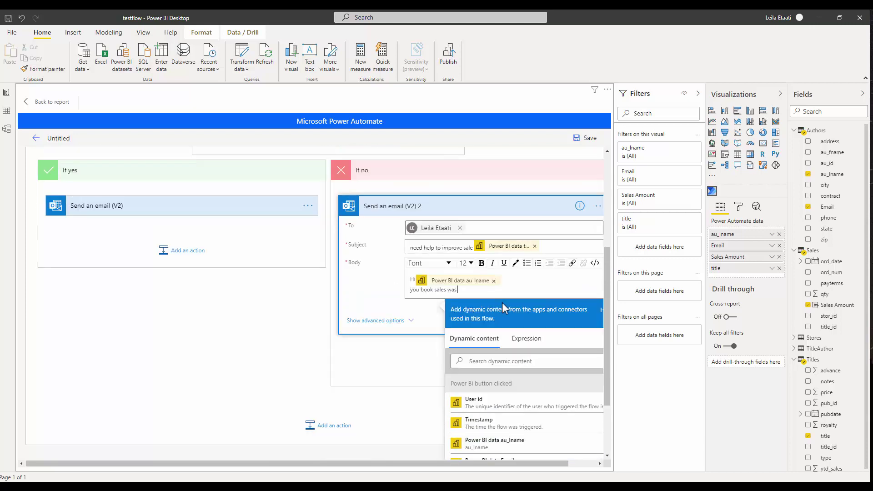
scroll(517, 304, "down", 2)
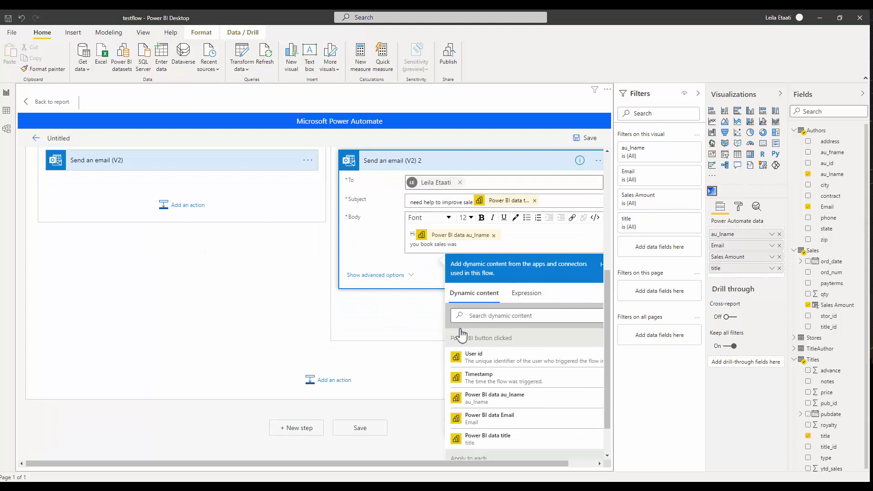
type("not good so if you need help")
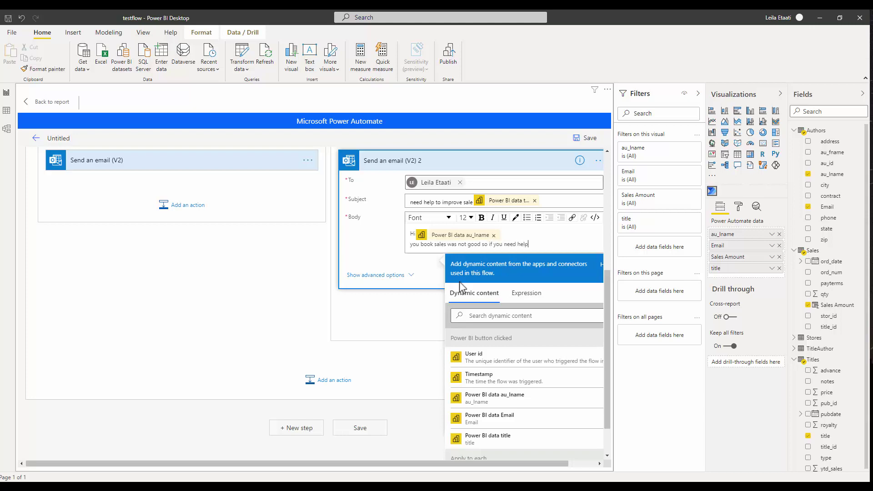
type(" let us know")
Step: Examine the dynamic content offered for the If no email and review the subject and body of both branches' emails
scroll(474, 389, "down", 1)
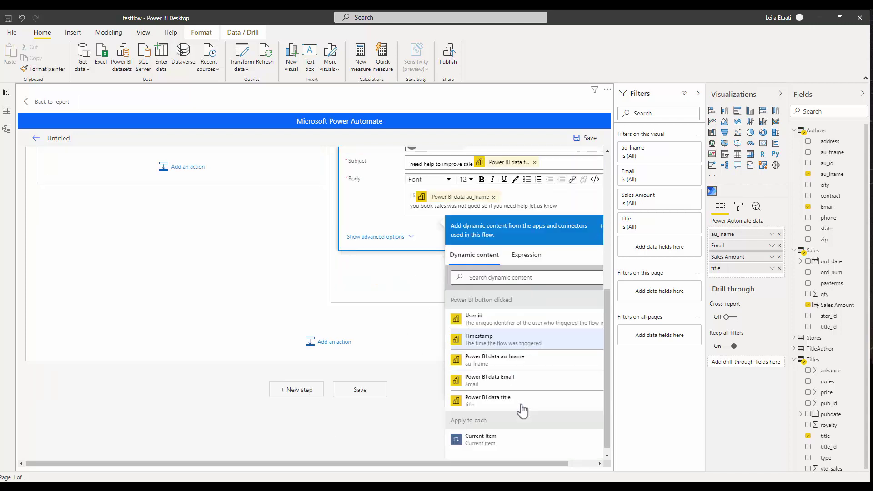
scroll(500, 359, "up", 1)
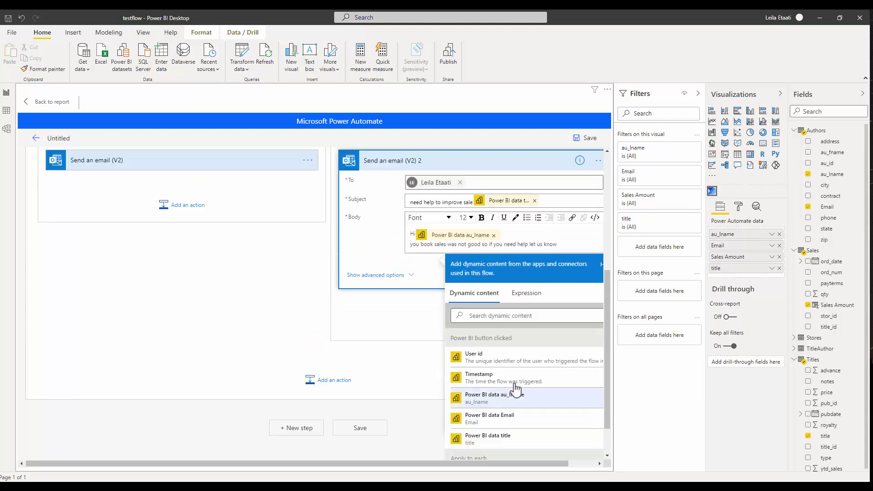
scroll(532, 386, "down", 1)
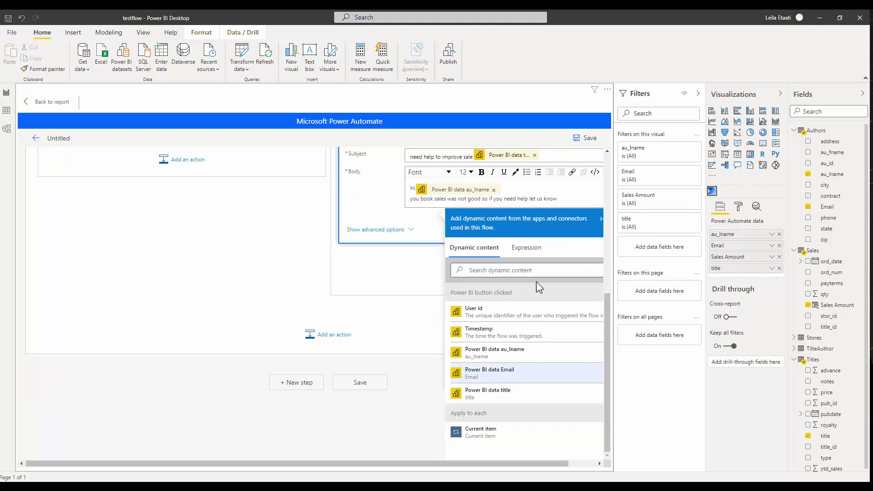
scroll(570, 199, "up", 1)
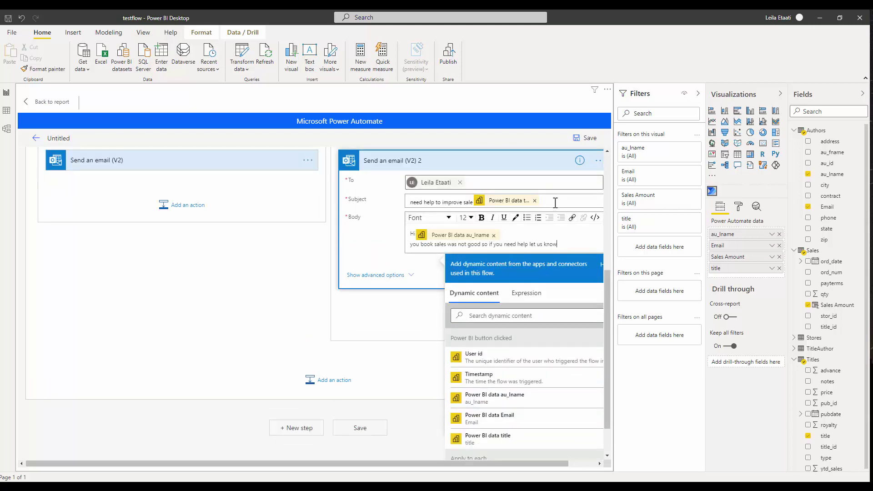
left_click(555, 202)
scroll(510, 414, "down", 2)
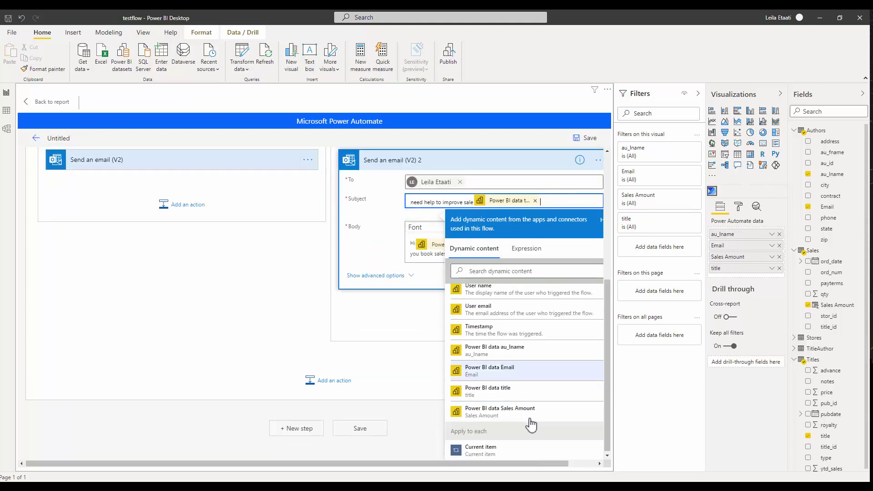
left_click(430, 256)
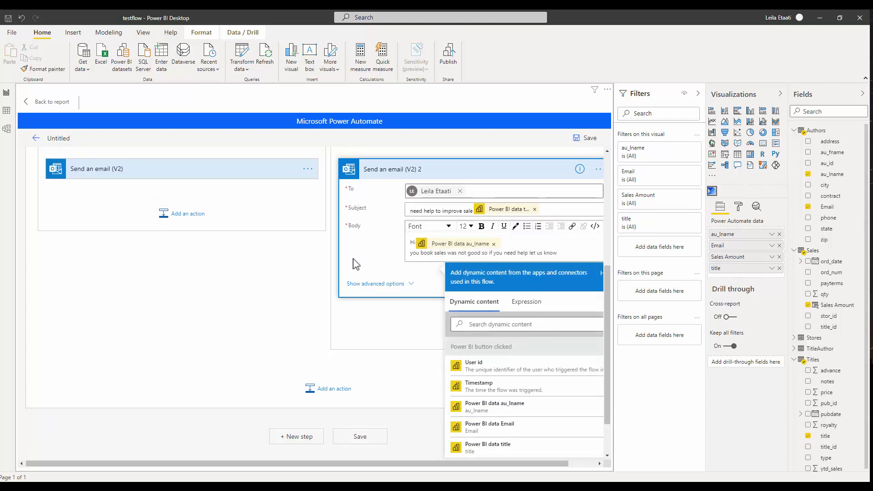
left_click(123, 171)
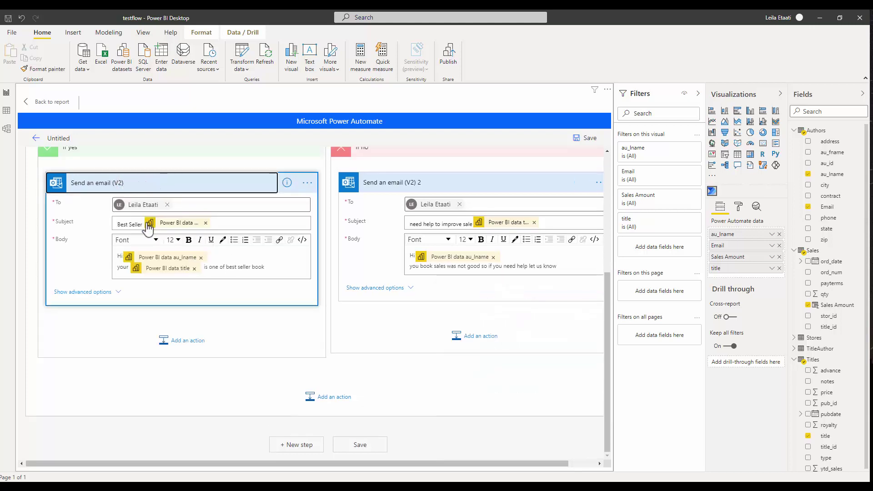
left_click(123, 256)
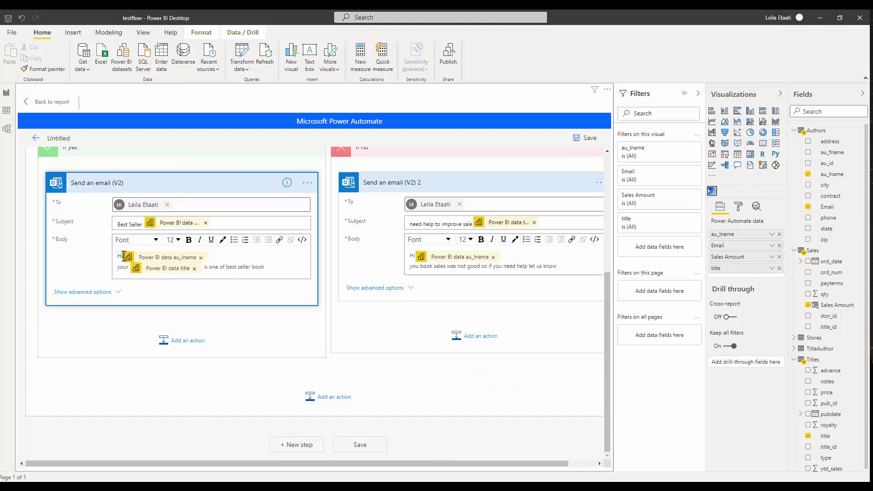
left_click(144, 225)
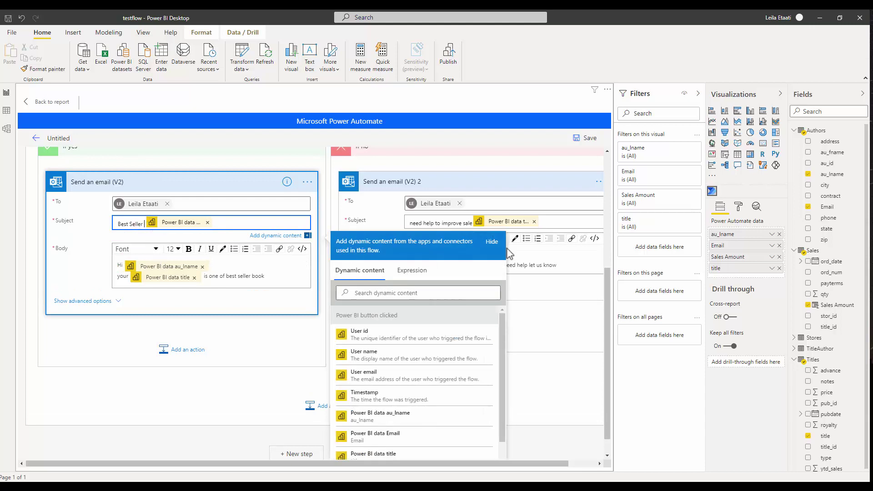
left_click(563, 268)
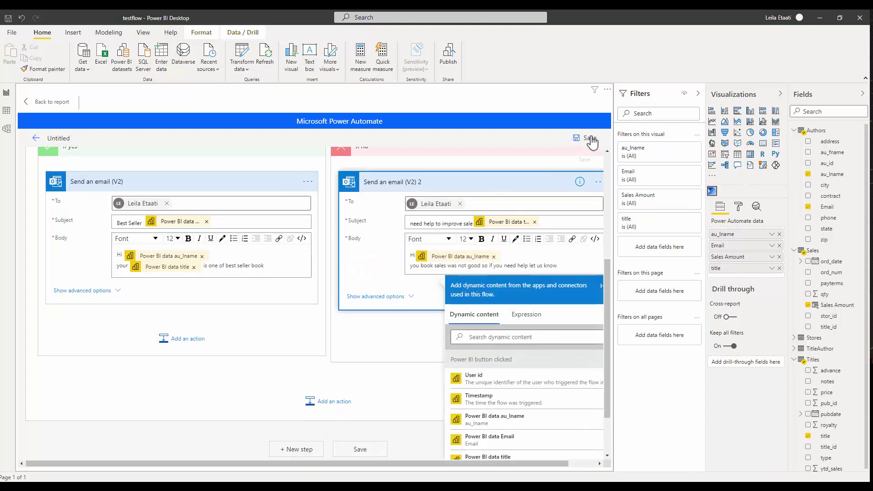
Step: Save the flow and apply it to the report's Power Automate button from the flow's details page
left_click(591, 139)
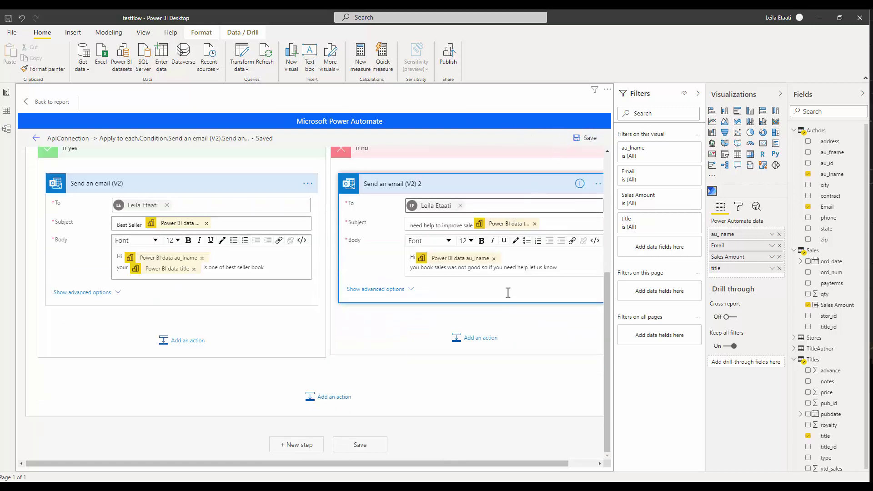
scroll(507, 293, "up", 1)
left_click(36, 139)
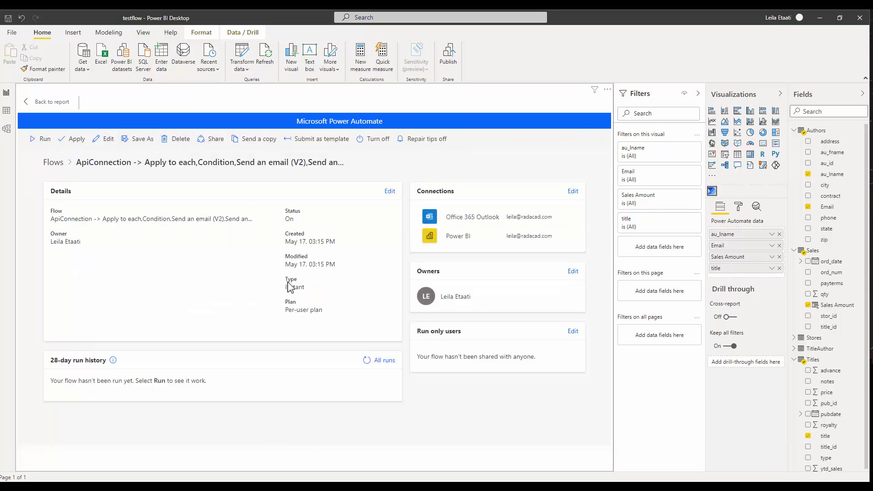
left_click(73, 145)
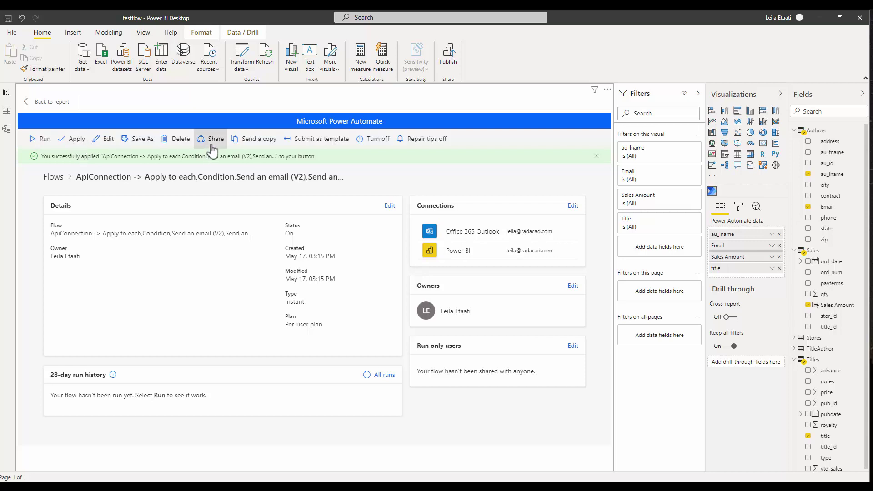
Step: Return to the report and shrink the Run flow button into a small rectangle in the page's upper-right corner
left_click(53, 105)
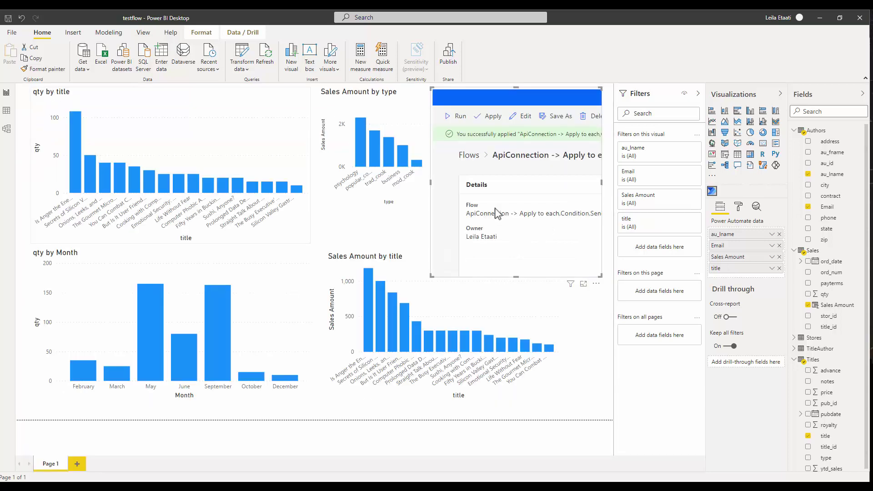
left_click_drag(430, 275, 462, 145)
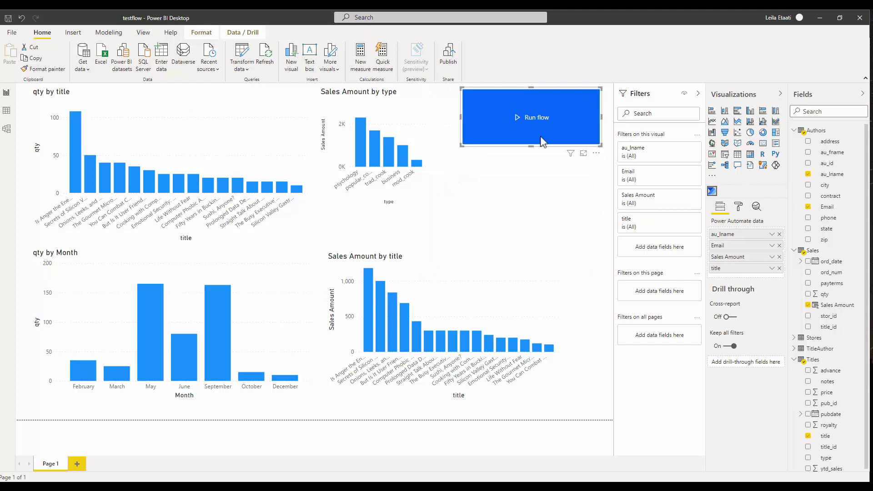
left_click(461, 144)
left_click_drag(462, 145, 506, 138)
Step: Publish the testflow report to My workspace in the Power BI service
left_click(447, 54)
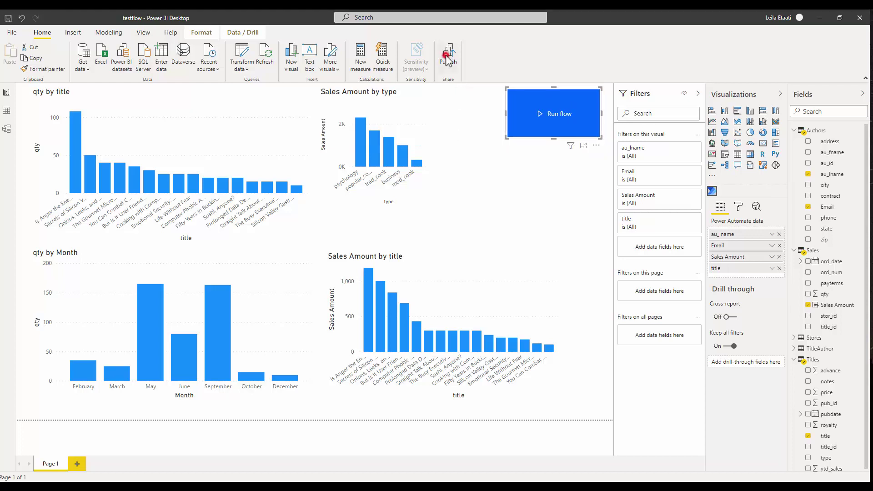
left_click(478, 265)
left_click(340, 224)
left_click(510, 312)
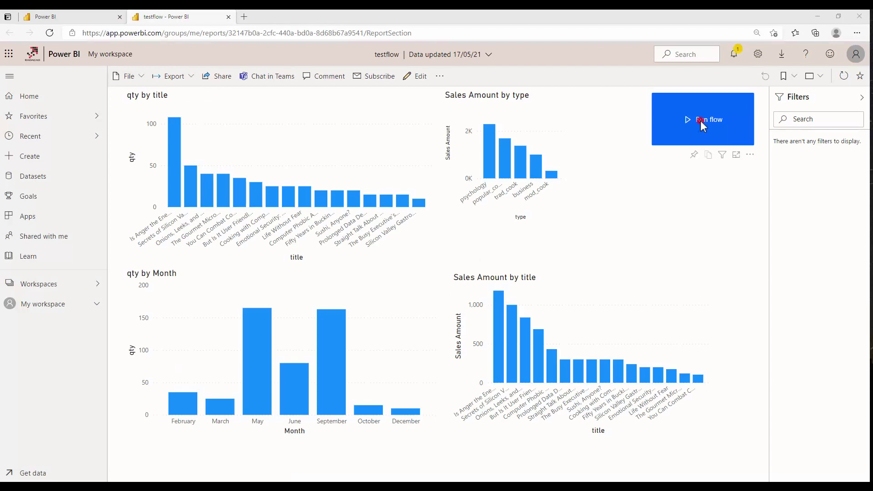
Step: Run the flow from the published report in the browser and open the resulting emails from their Outlook notifications
left_click(700, 120)
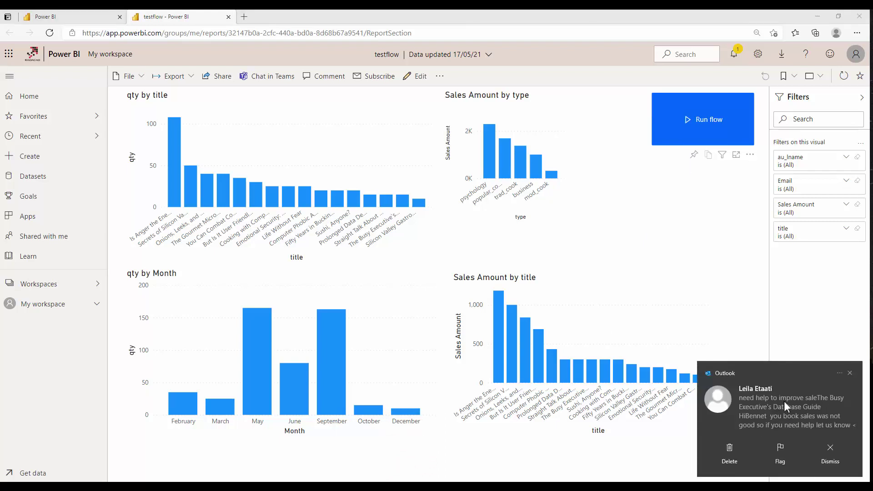
left_click(798, 412)
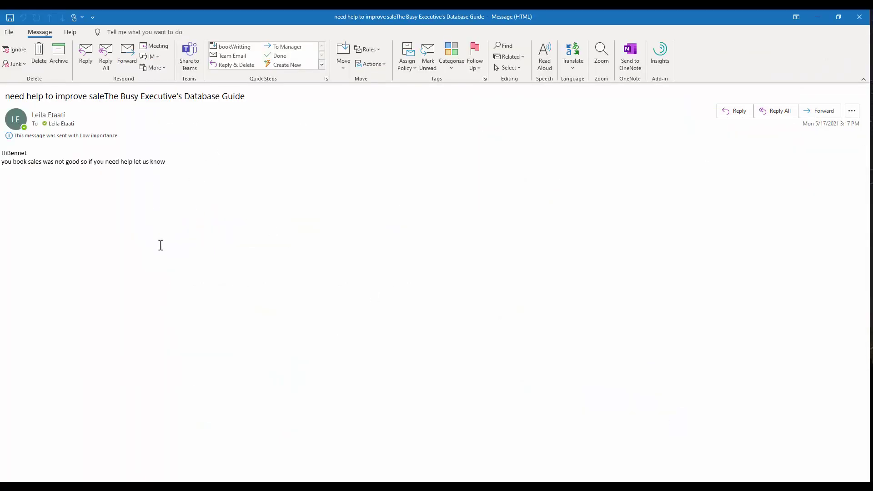
left_click(861, 17)
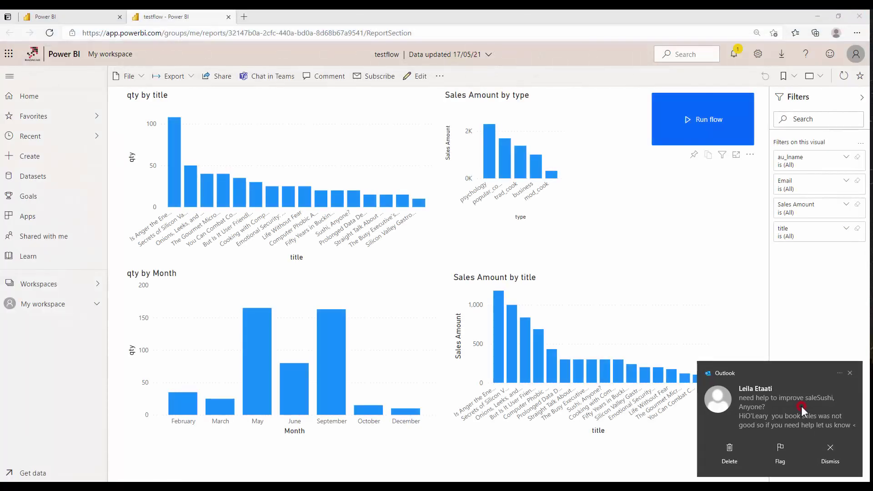
left_click(802, 406)
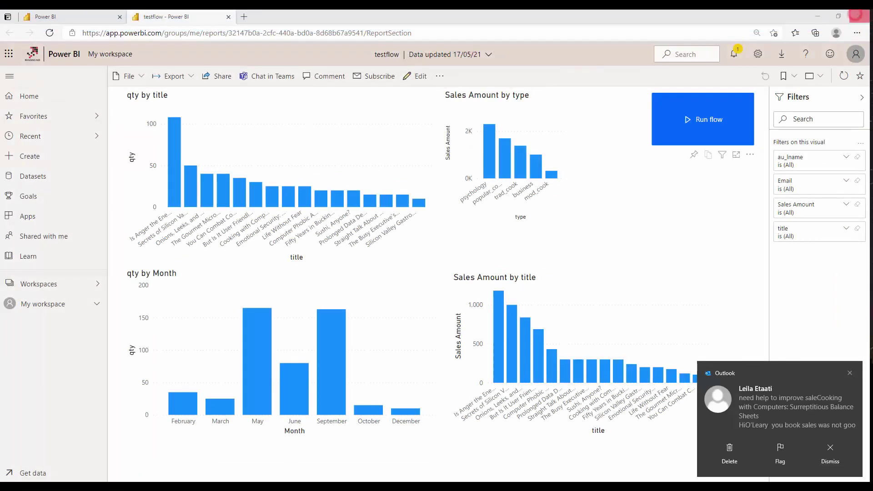
left_click(859, 17)
Step: Examine the flow's emails in the Outlook inbox, return to Power BI Desktop and dismiss the publishing dialog
key("alt+Tab")
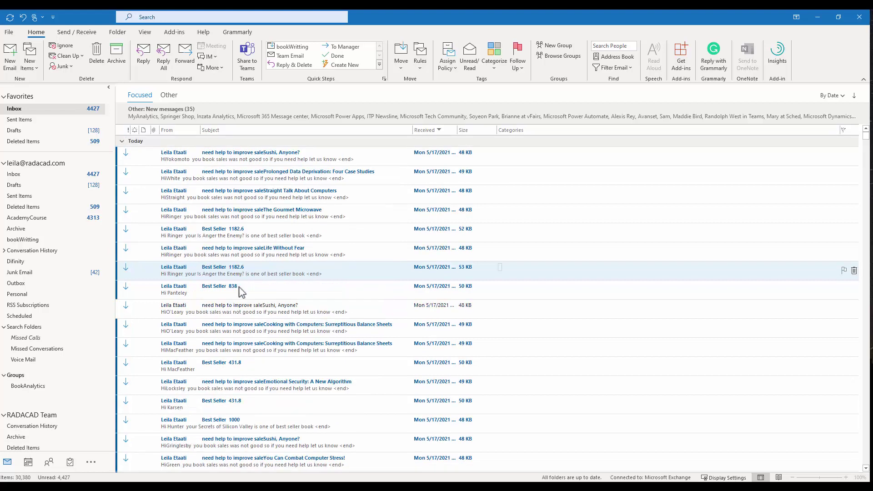
left_click(818, 17)
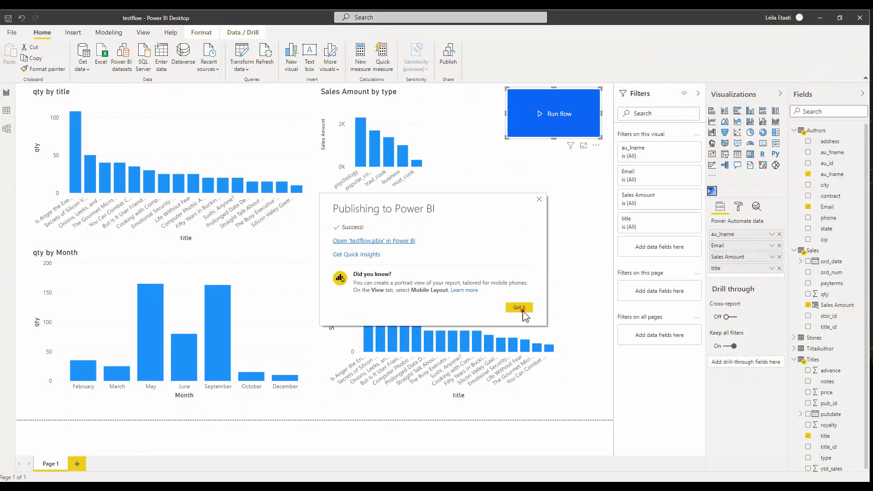
left_click(519, 304)
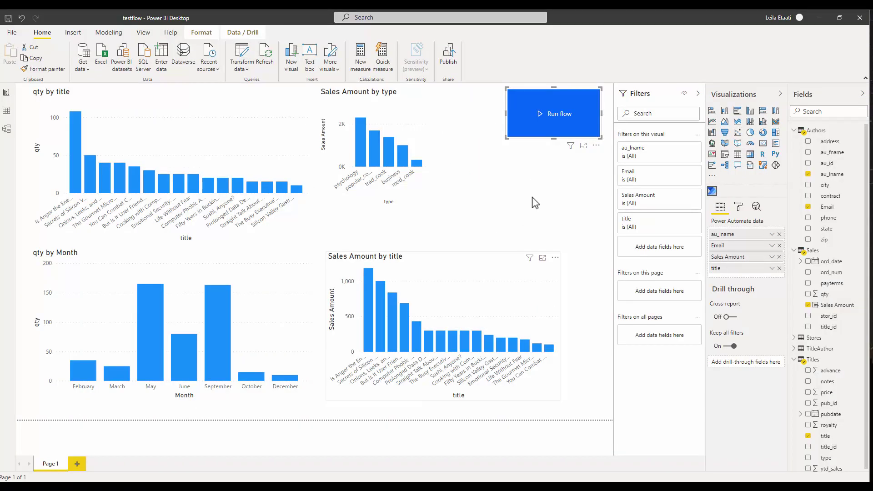